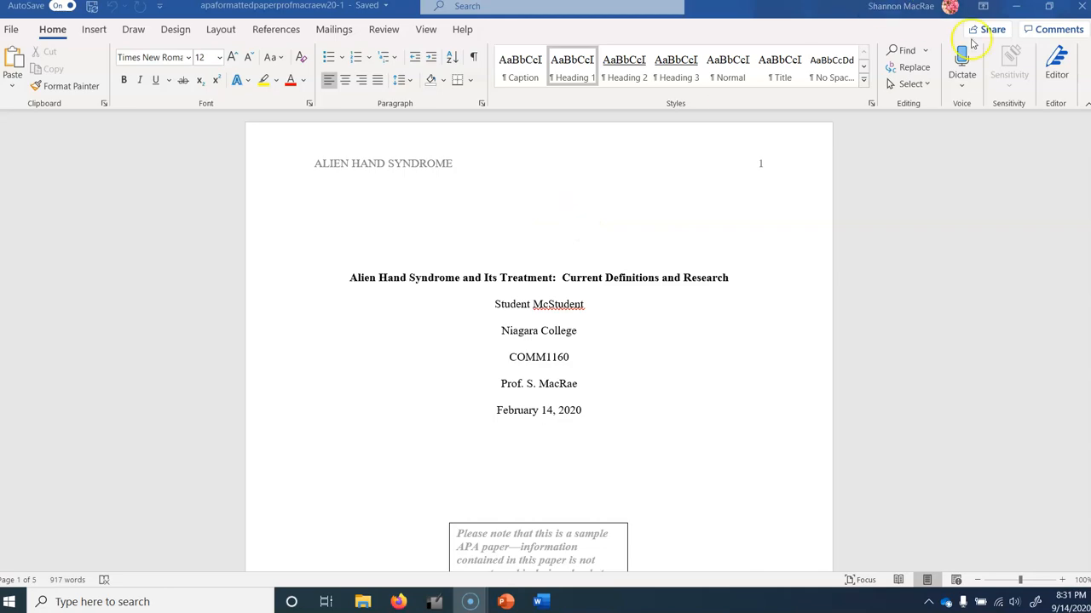
- Switch from the paper to the library search results in Firefox and open the eBook record for Waxing for Dental Students
drag(1087, 149, 1066, 492)
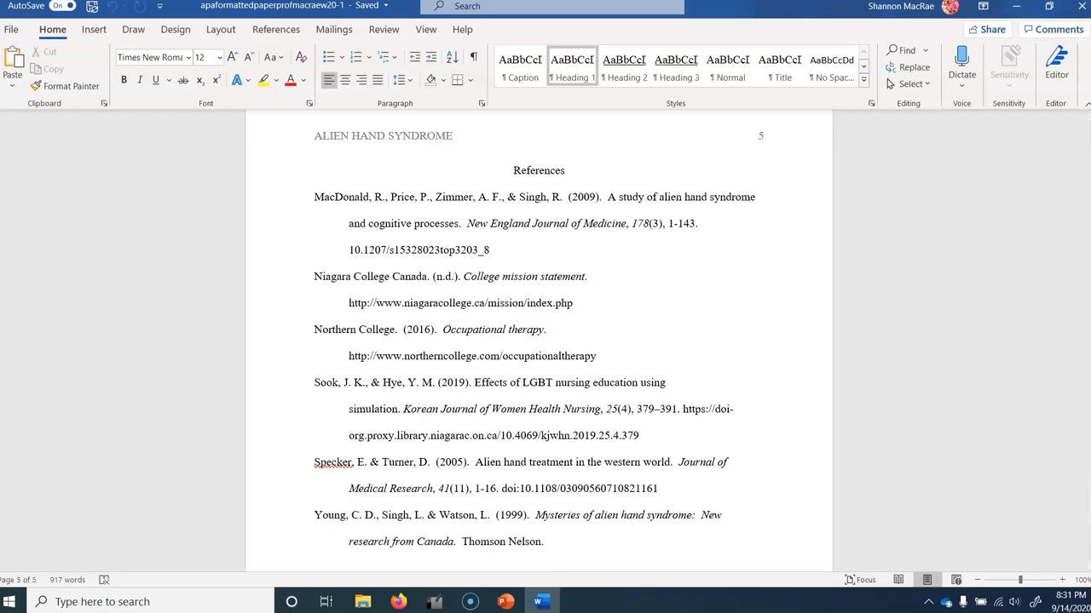
mouse_move(398, 601)
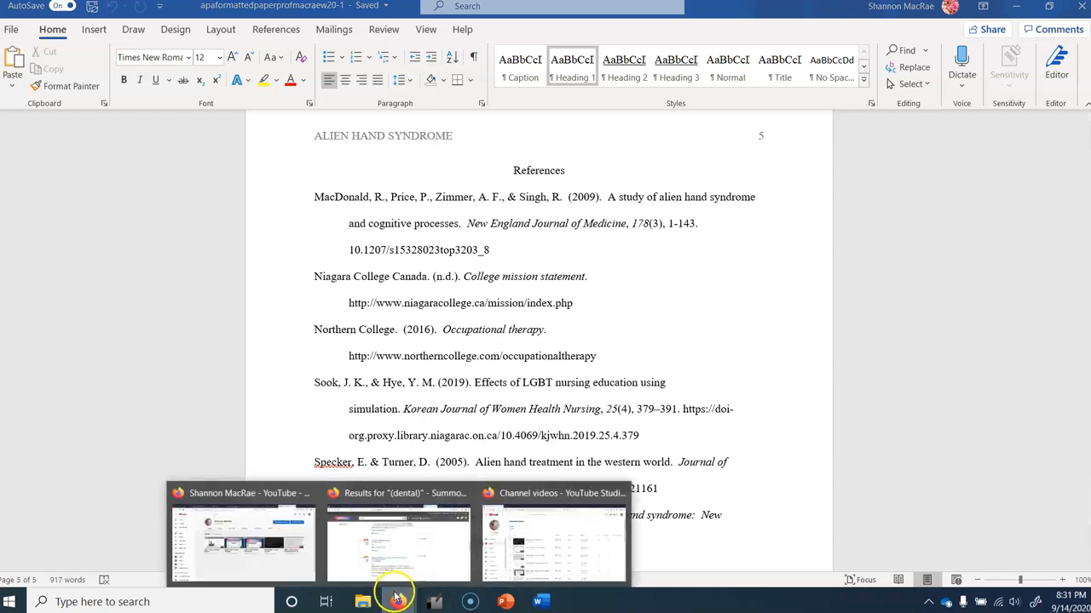
click(402, 533)
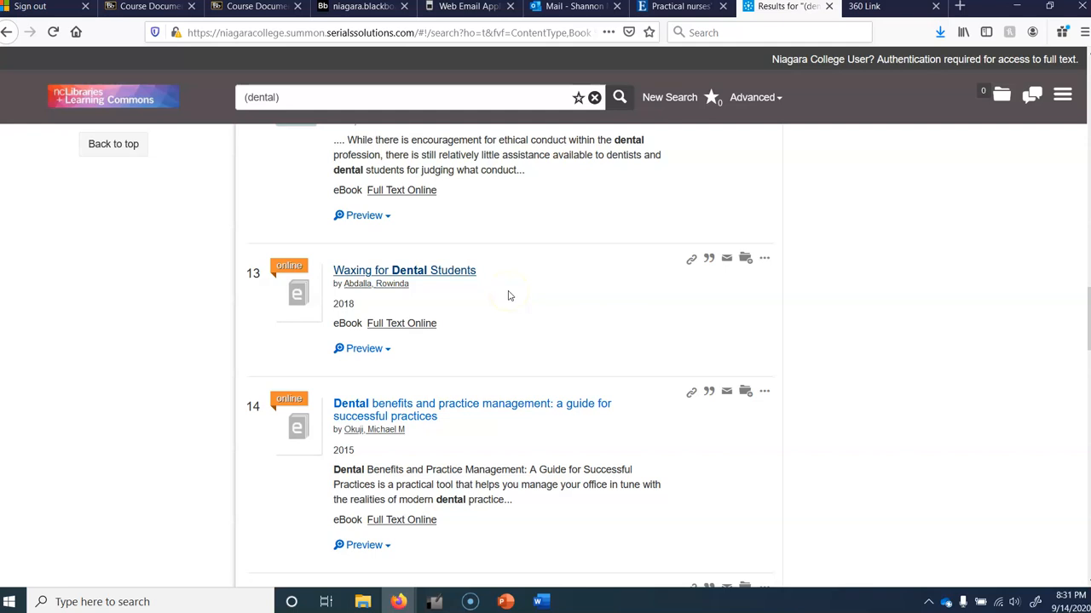
click(399, 271)
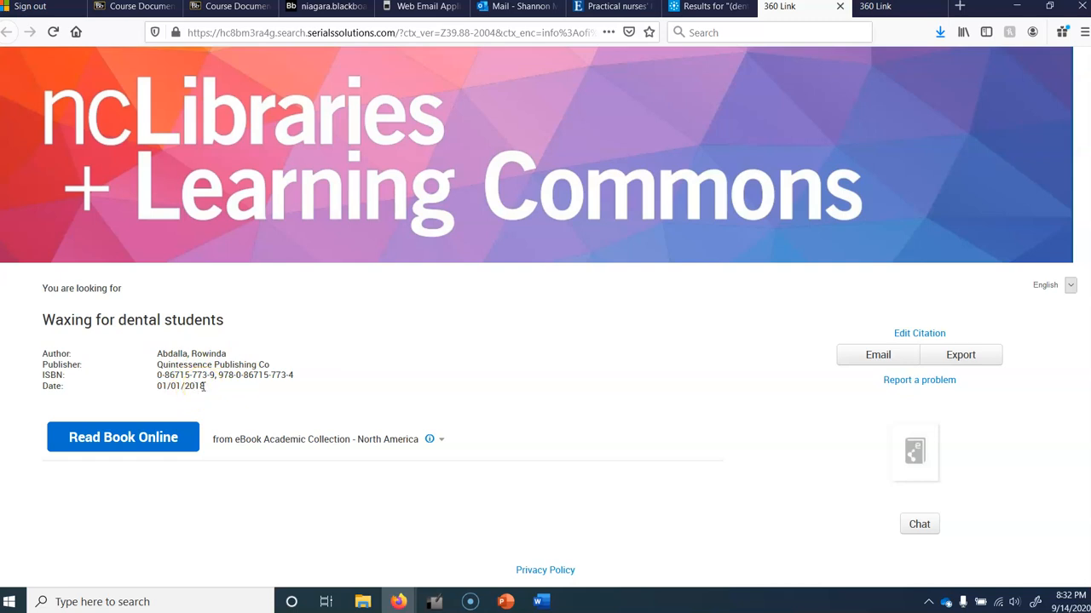
- In Word, start a new first References entry with the book author's surname and initial, (2018)., and the italic title Waxing for dental students
click(537, 601)
click(312, 197)
key(Return)
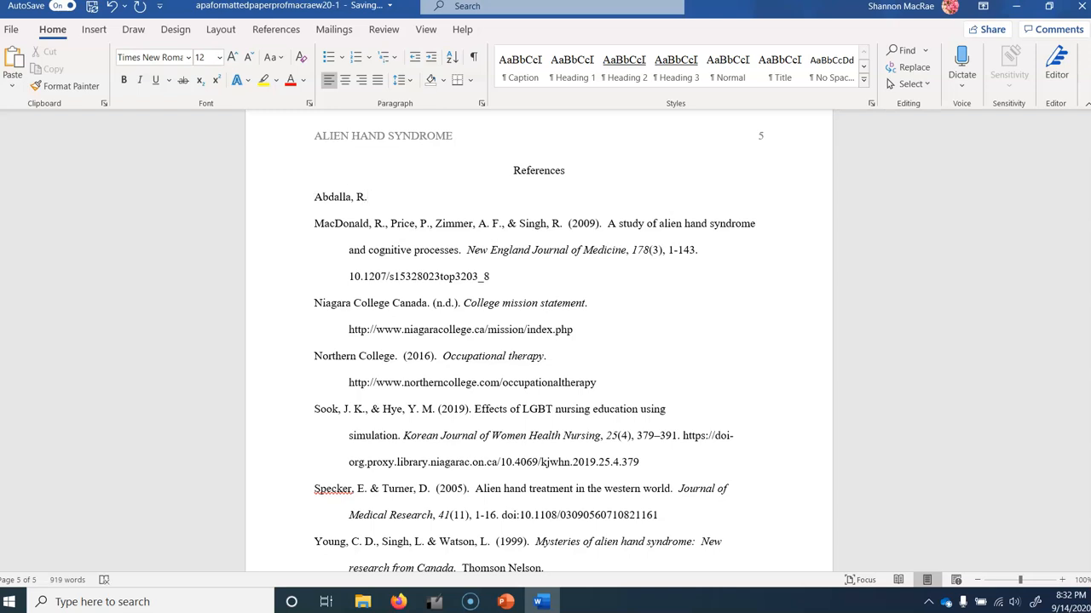
text((2018).)
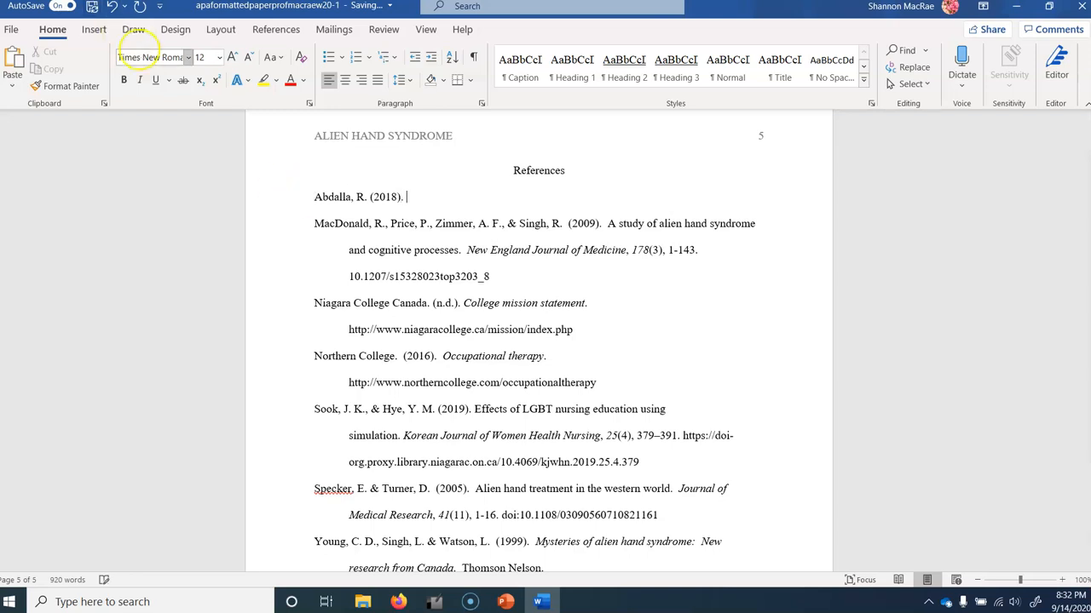
click(140, 80)
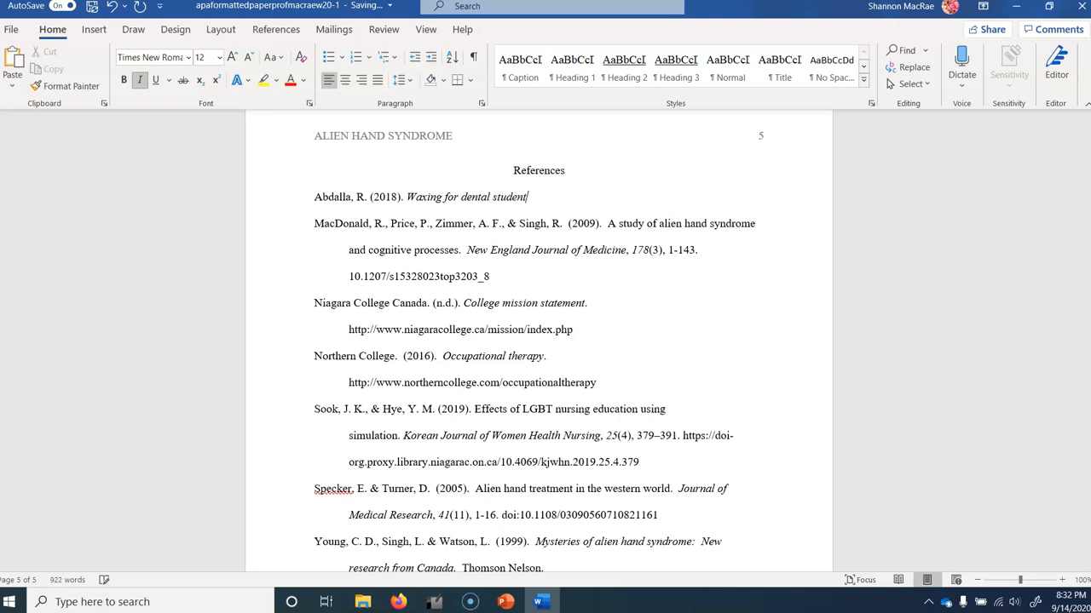
click(141, 82)
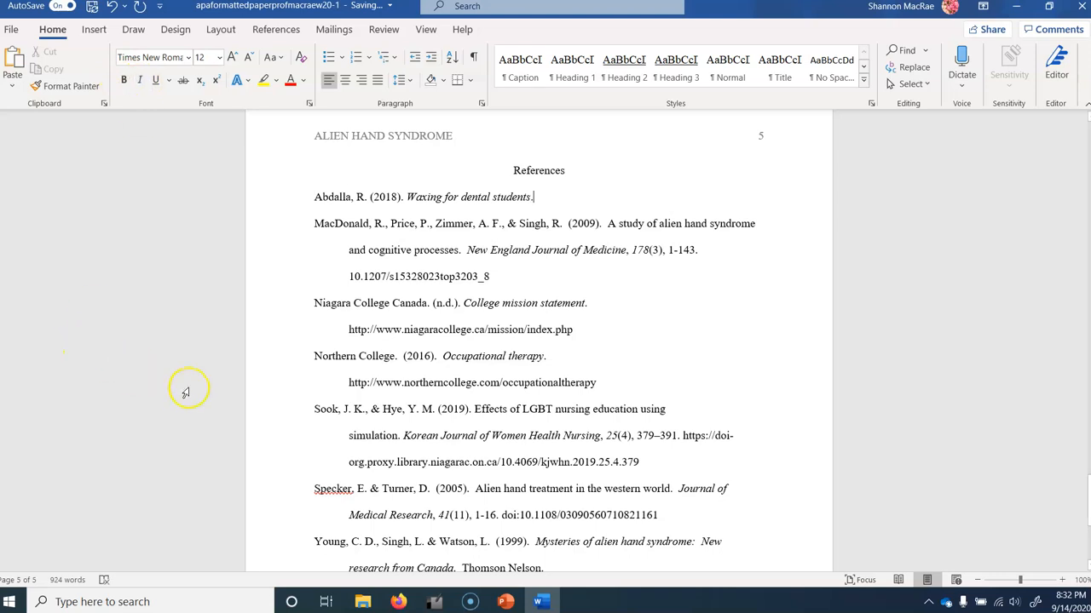
- Copy the publisher Quintessence Publishing Co from the Firefox book record and paste it as unformatted text after the title in Word, ending with a period
mouse_move(397, 598)
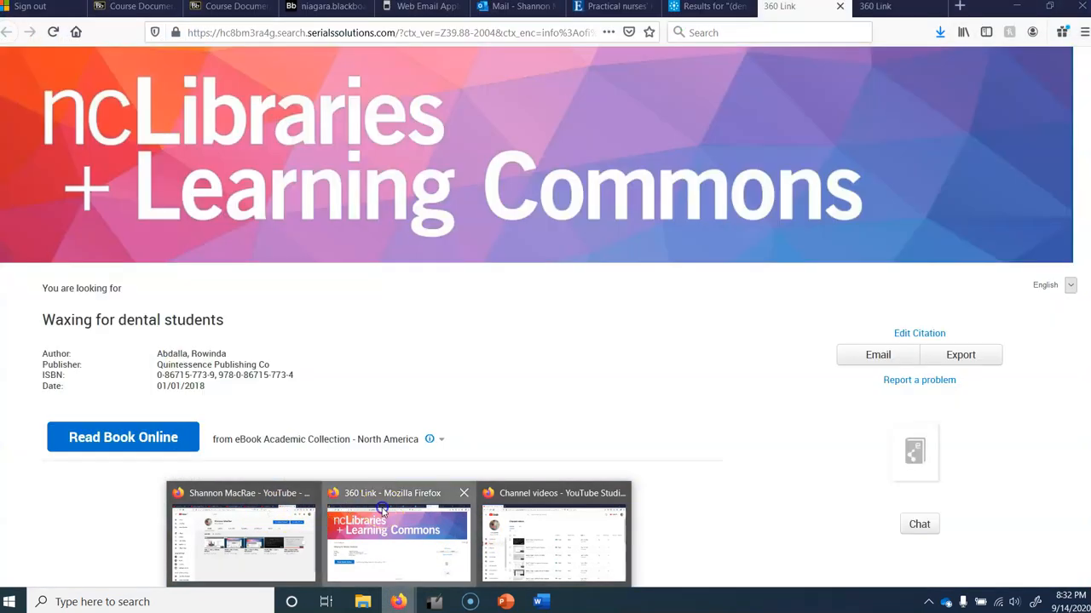
click(375, 532)
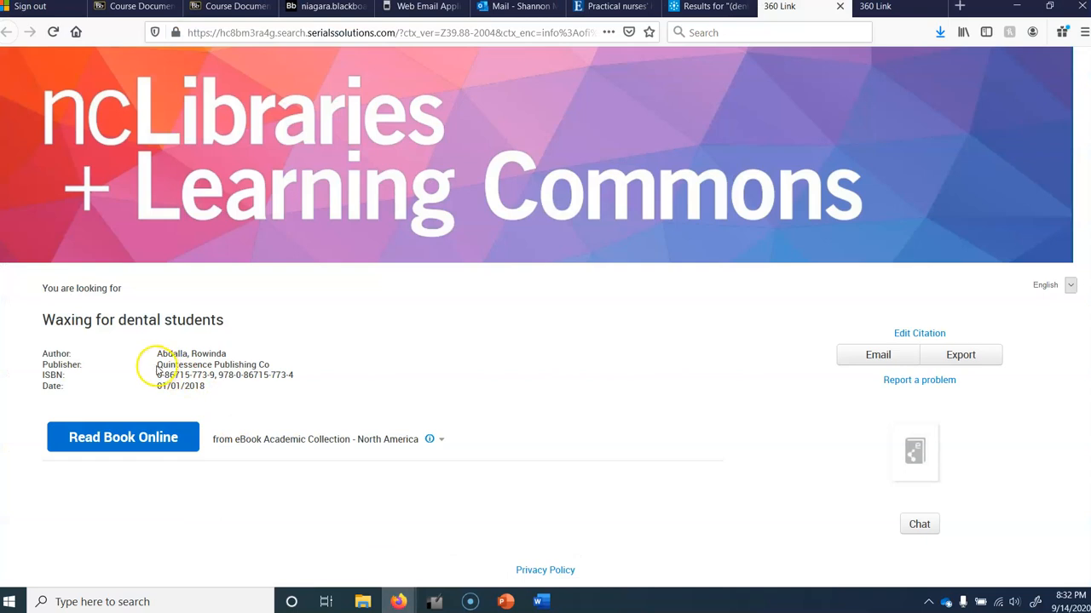
drag(157, 365, 285, 366)
key(ctrl+c)
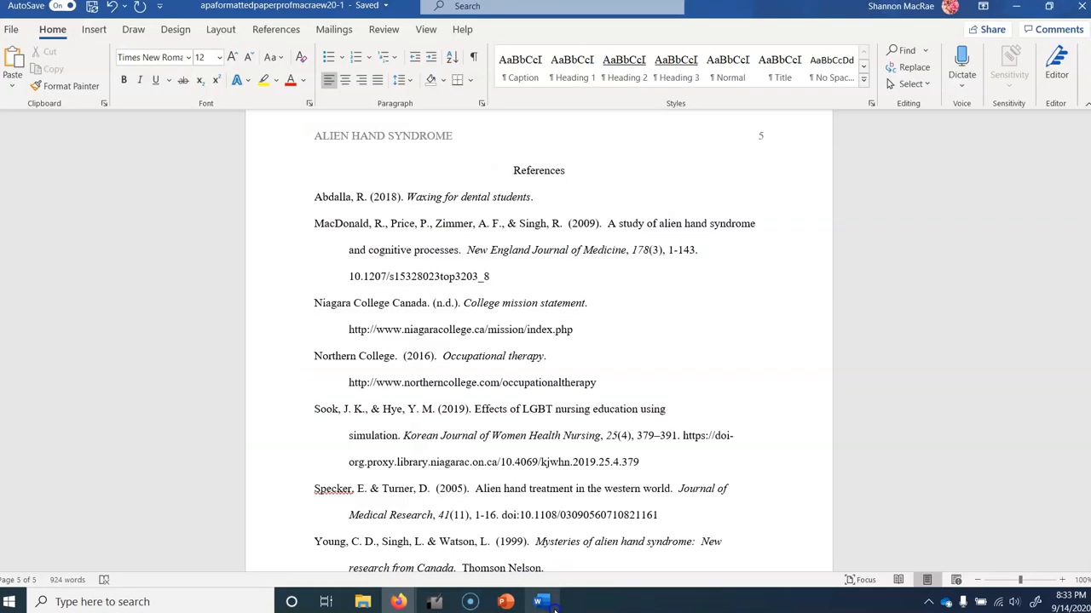
click(549, 605)
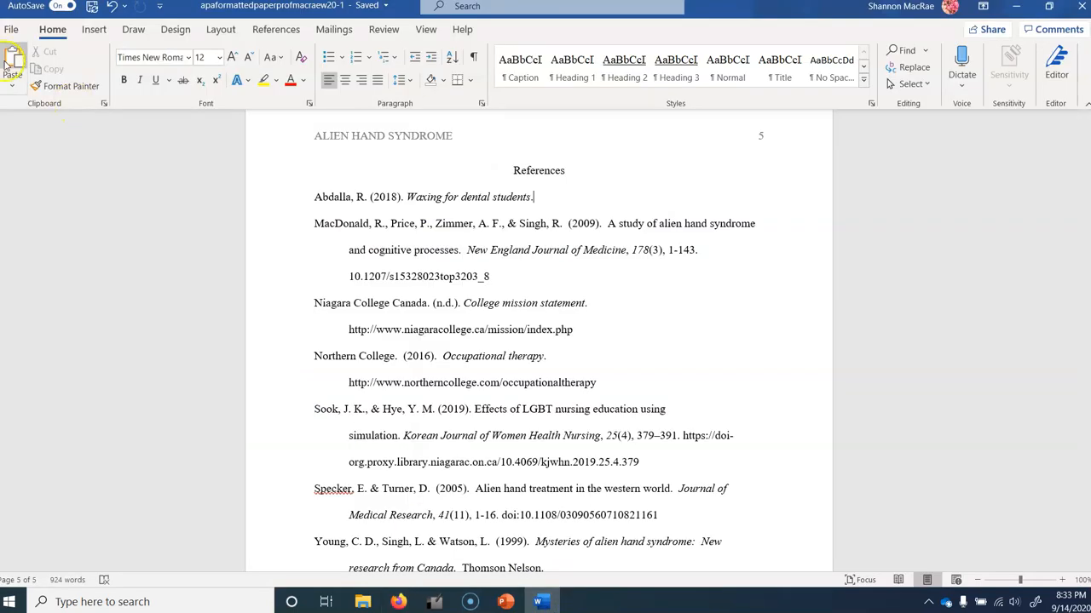
click(12, 86)
click(43, 150)
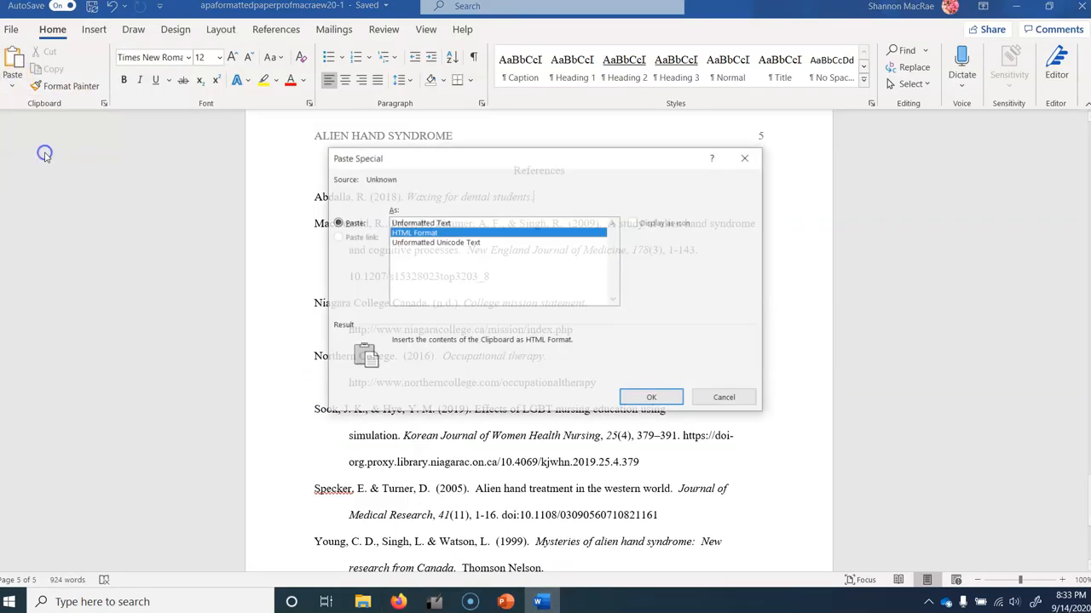
double_click(454, 224)
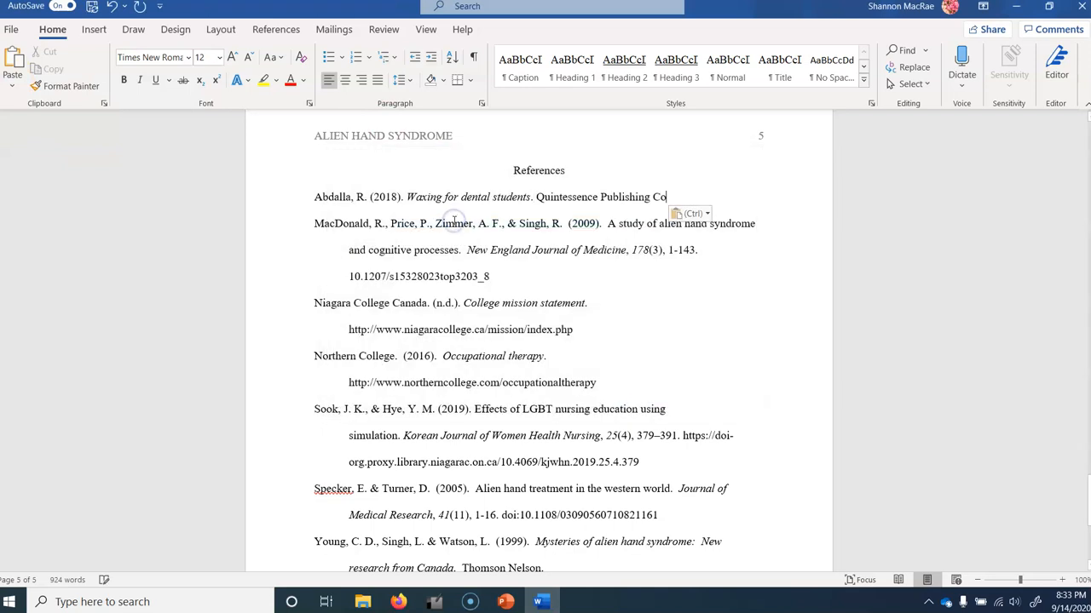
text(.)
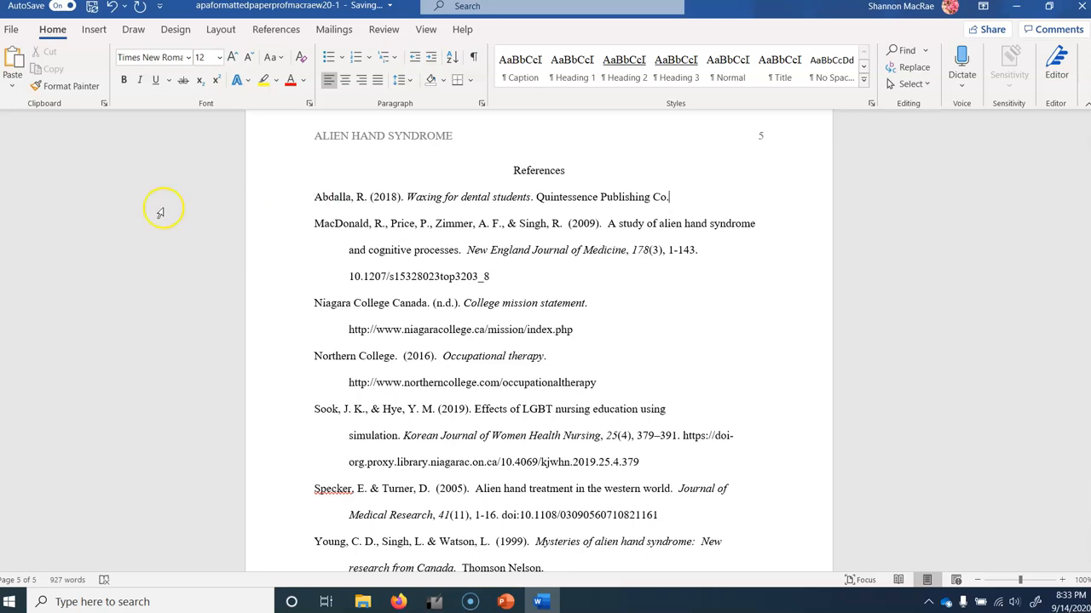
- Switch to Firefox and try to open the detailed record of the practical nurses' health and safety article in EBSCOhost
mouse_move(397, 601)
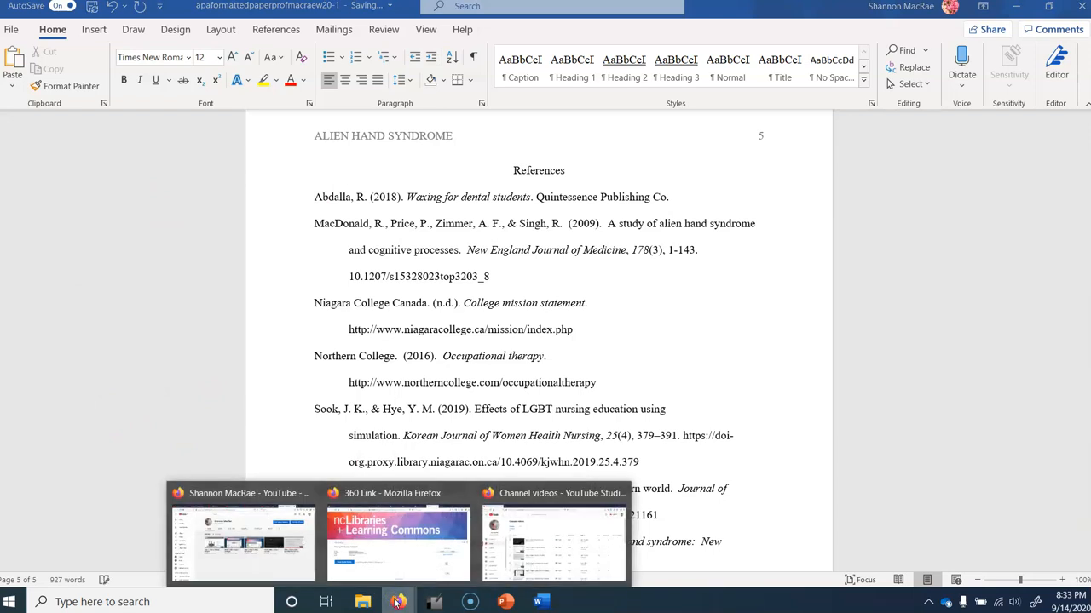
click(397, 511)
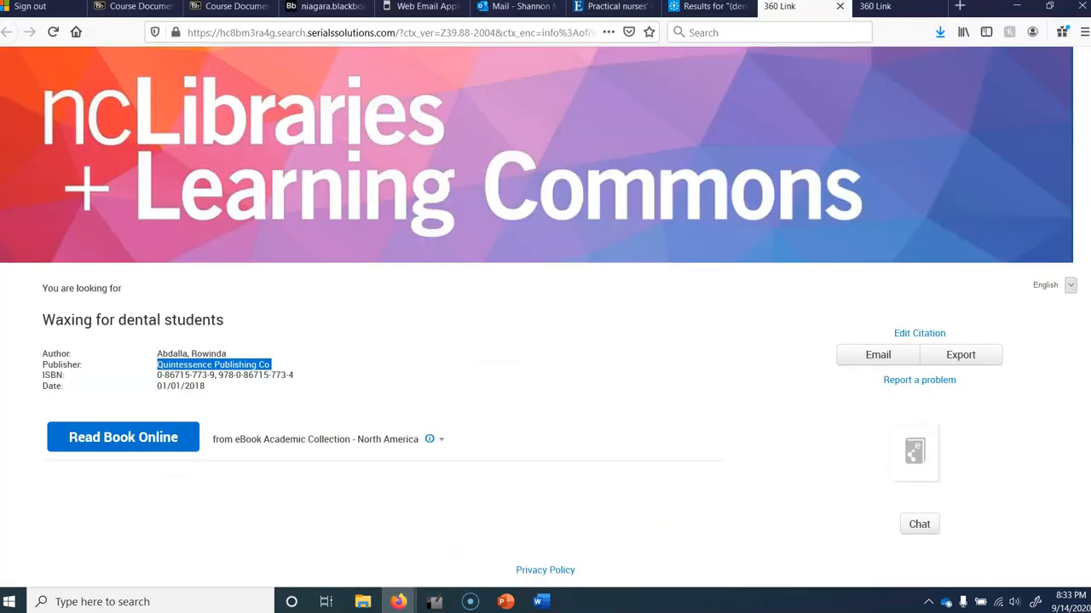
click(630, 8)
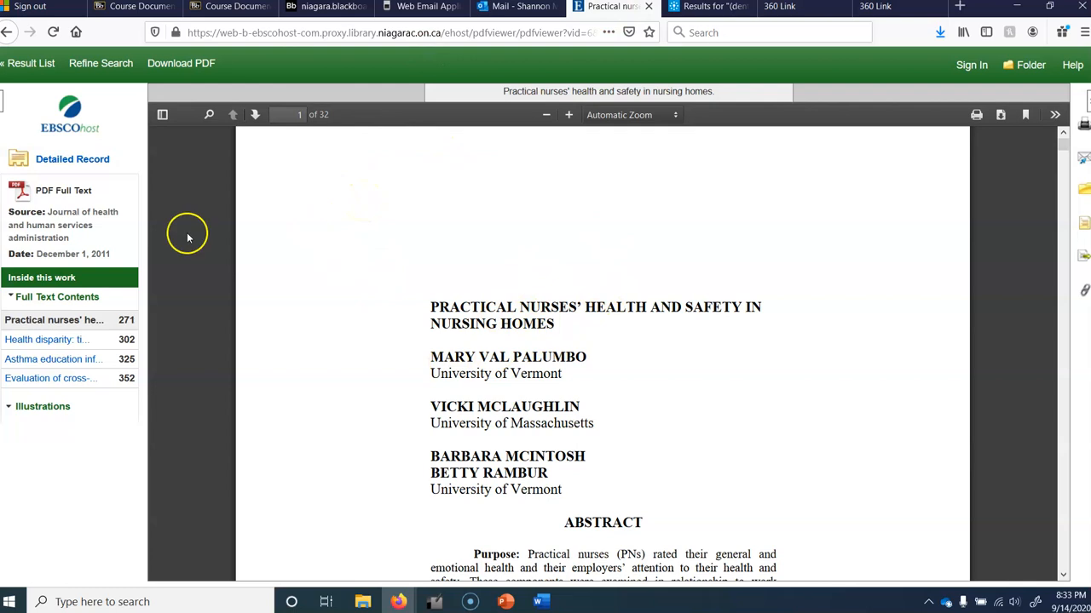
click(89, 162)
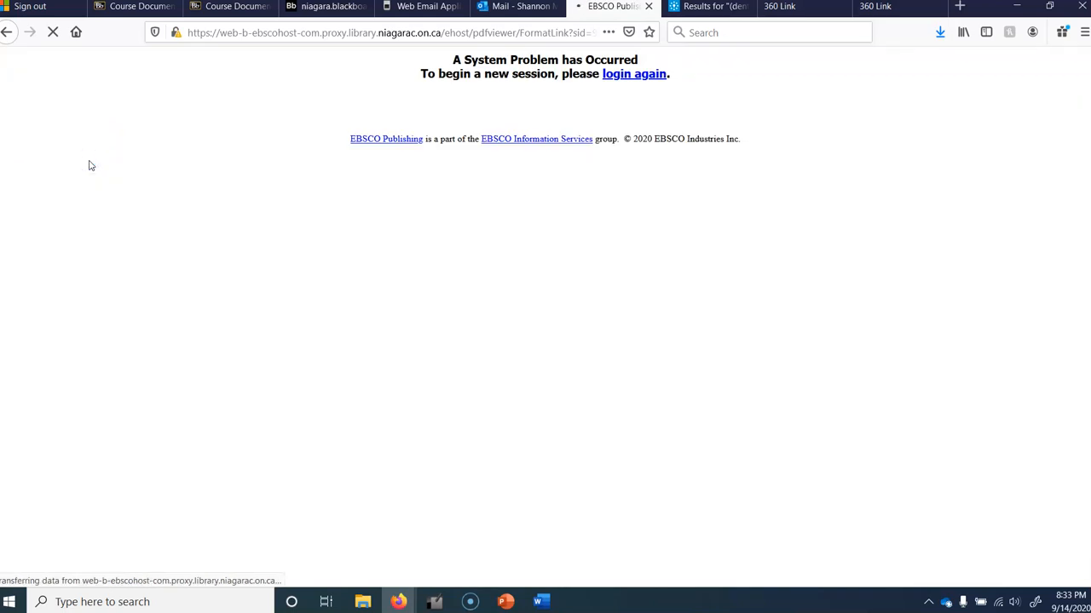
- Start a new EBSCOhost Web session and continue with all databases selected
click(649, 75)
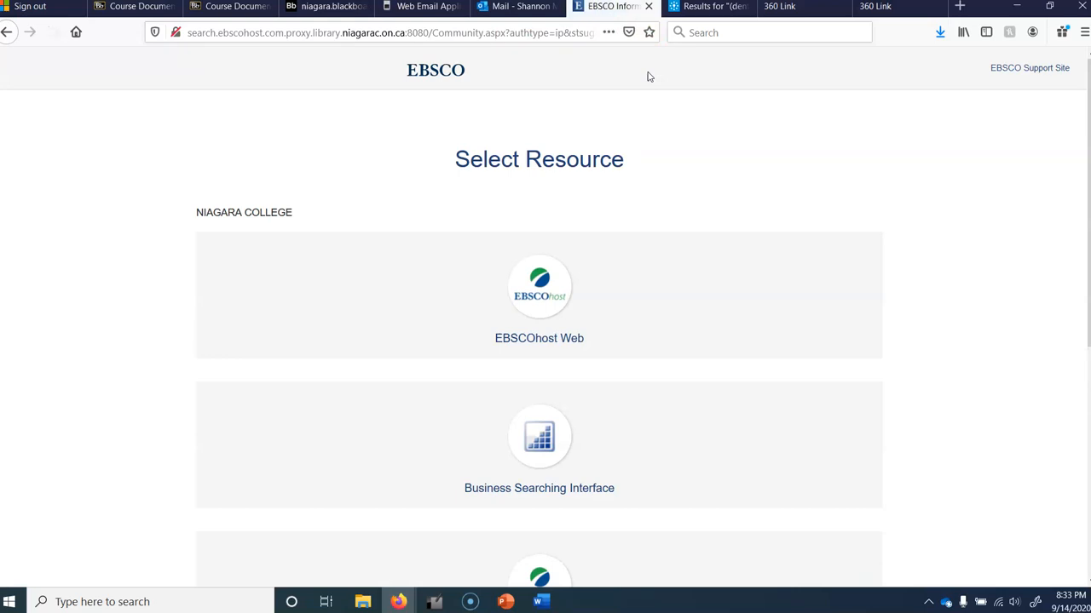
click(520, 343)
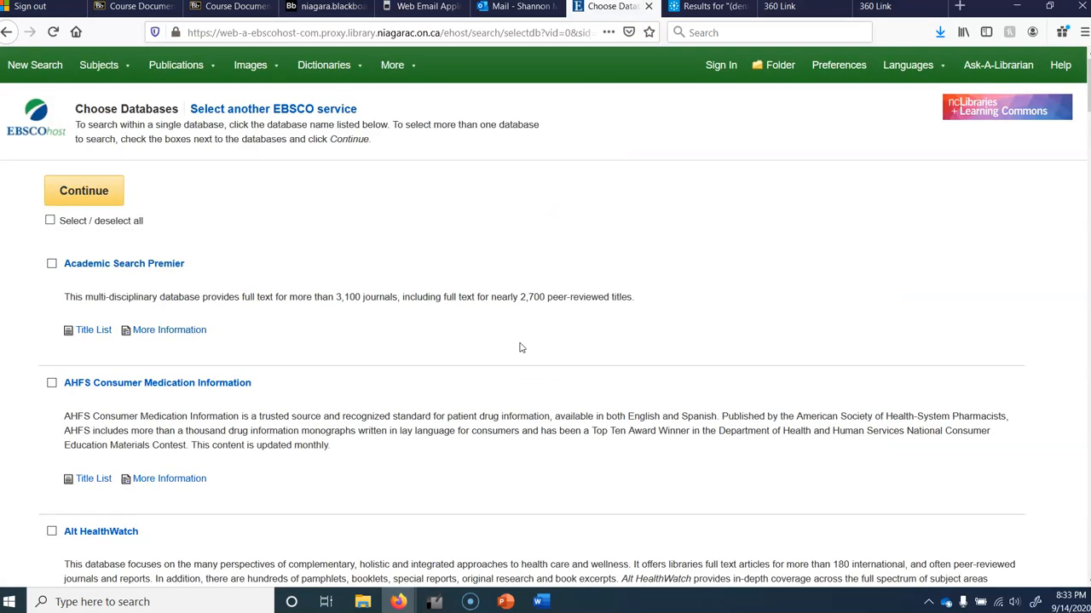
click(49, 220)
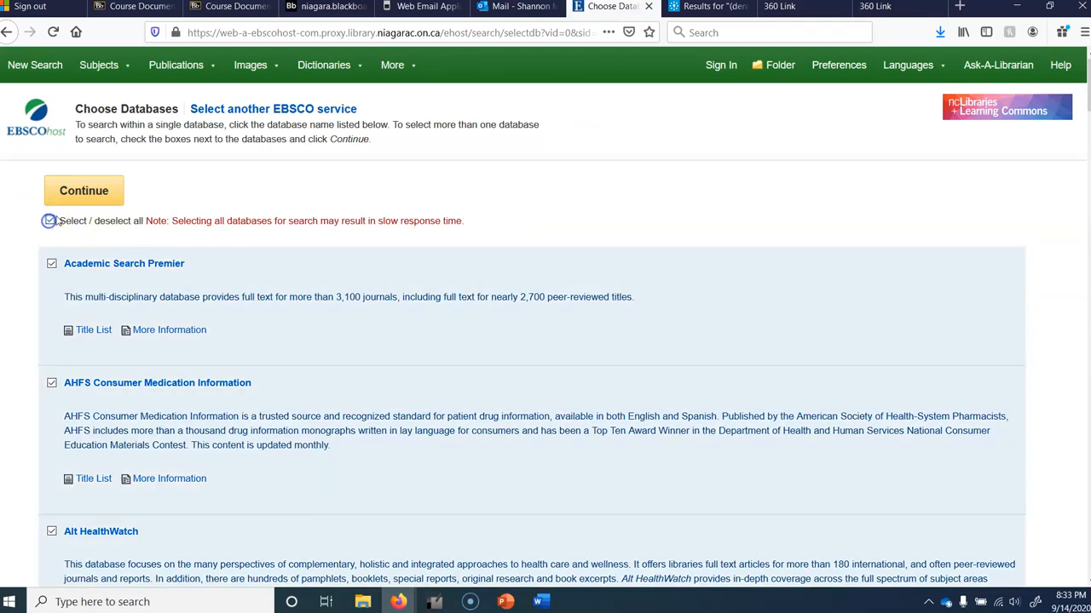
click(78, 194)
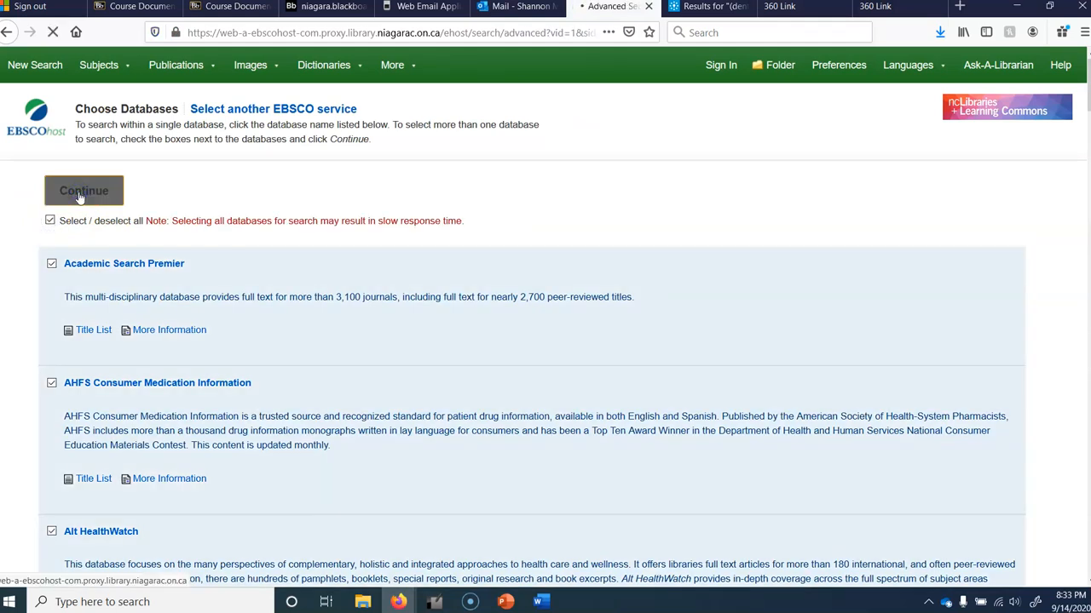
- Search the databases for "practical nursing", limiting the results to full text
text(o)
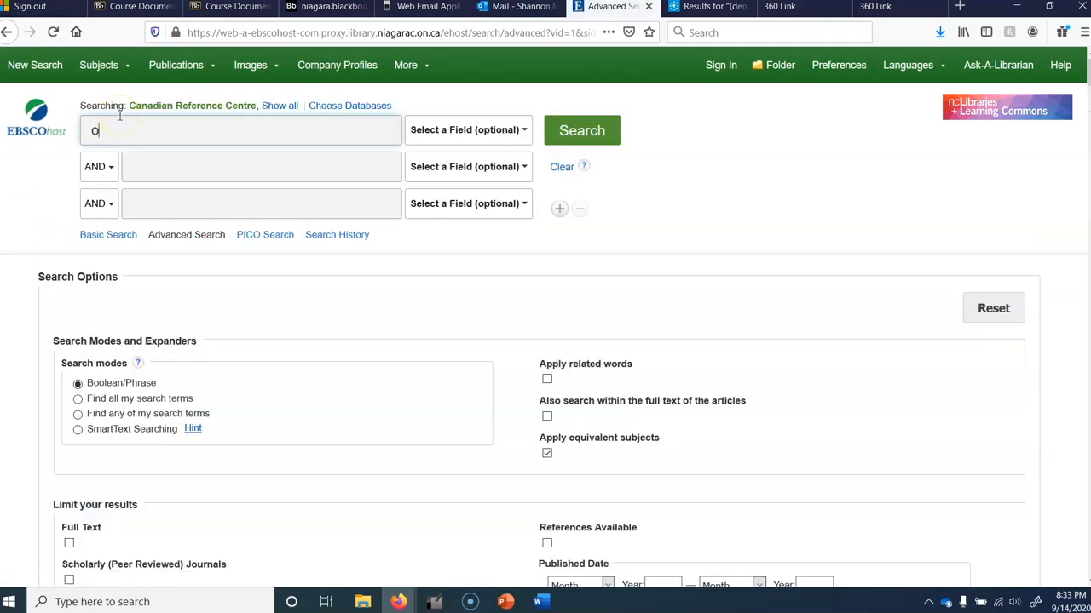
key(BackSpace)
text(practical nursing)
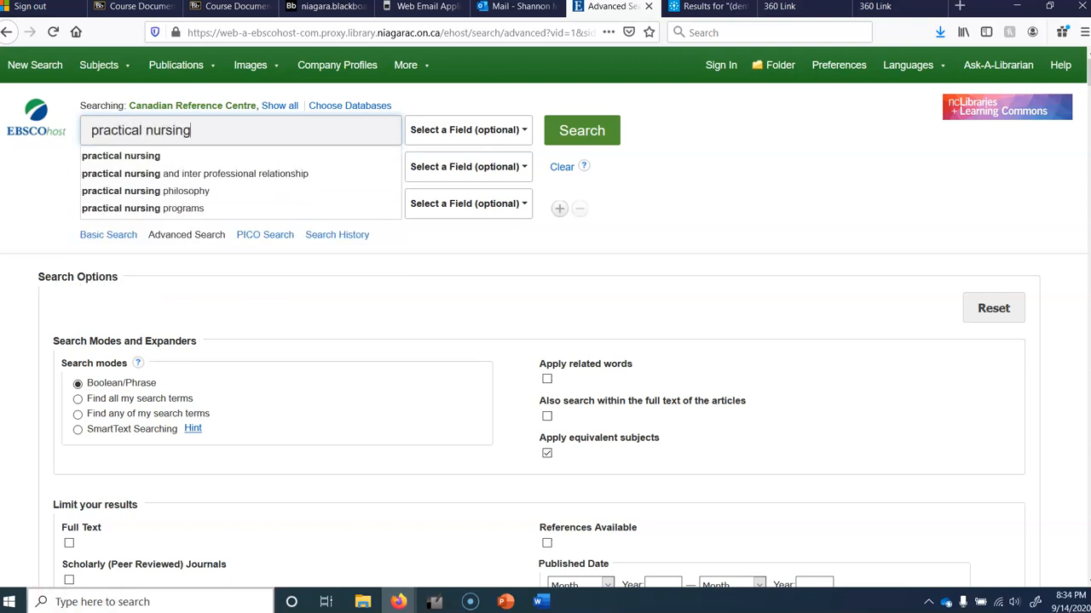
click(69, 543)
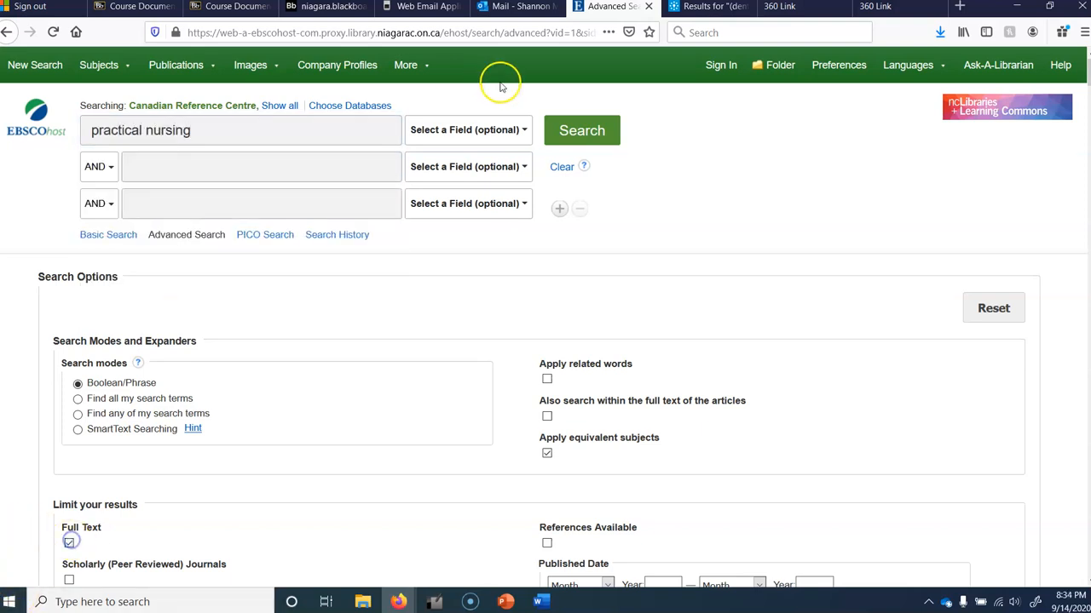
click(586, 130)
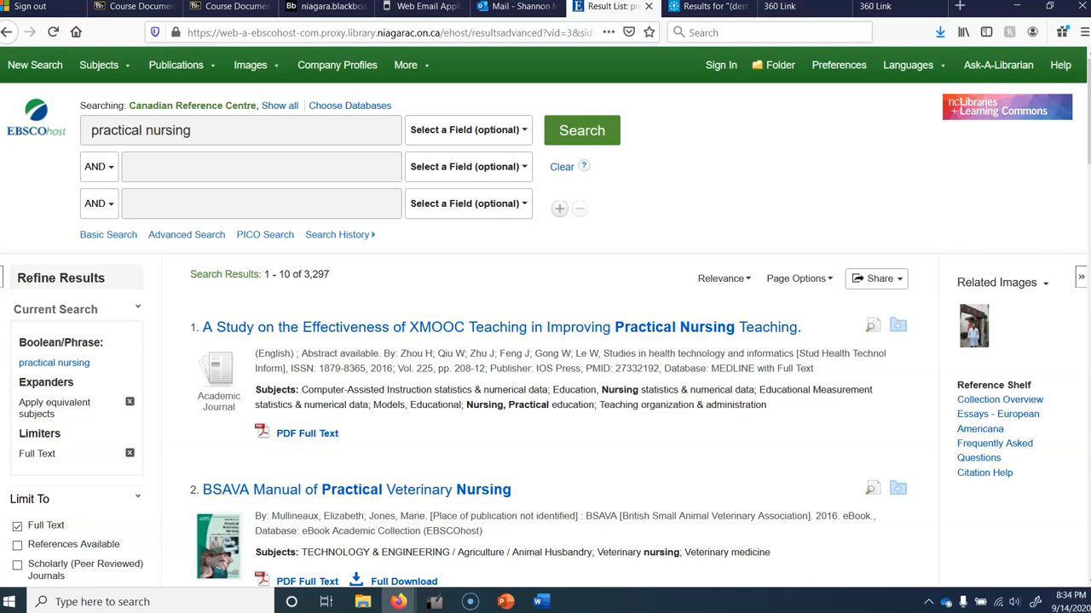
- Open the PDF full text of the article Practical nurses' health and safety in nursing homes from the search results
scroll(545, 341, down, 6)
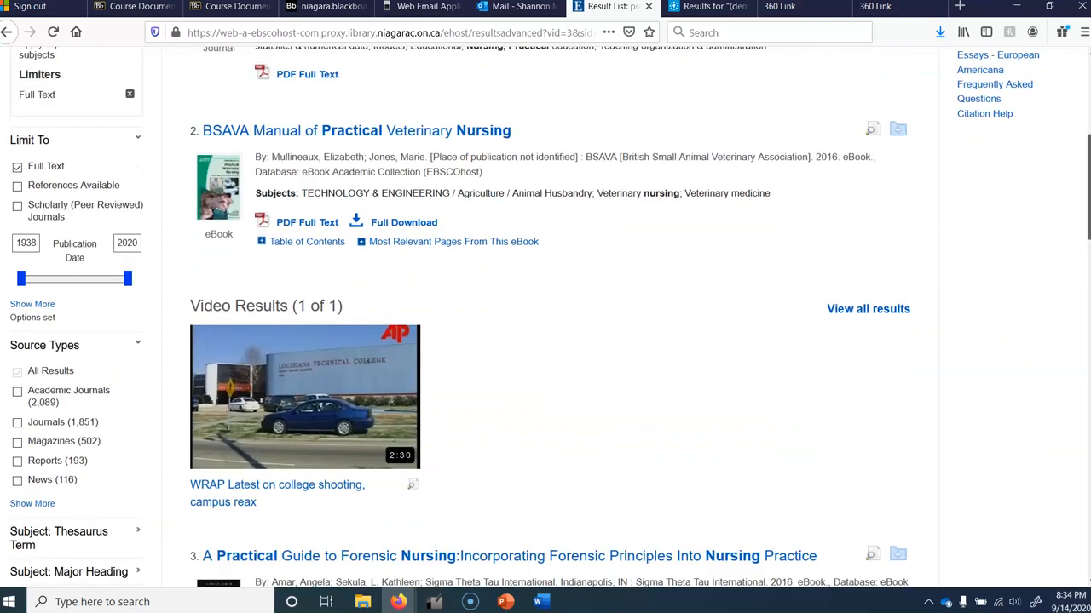
scroll(545, 341, down, 4)
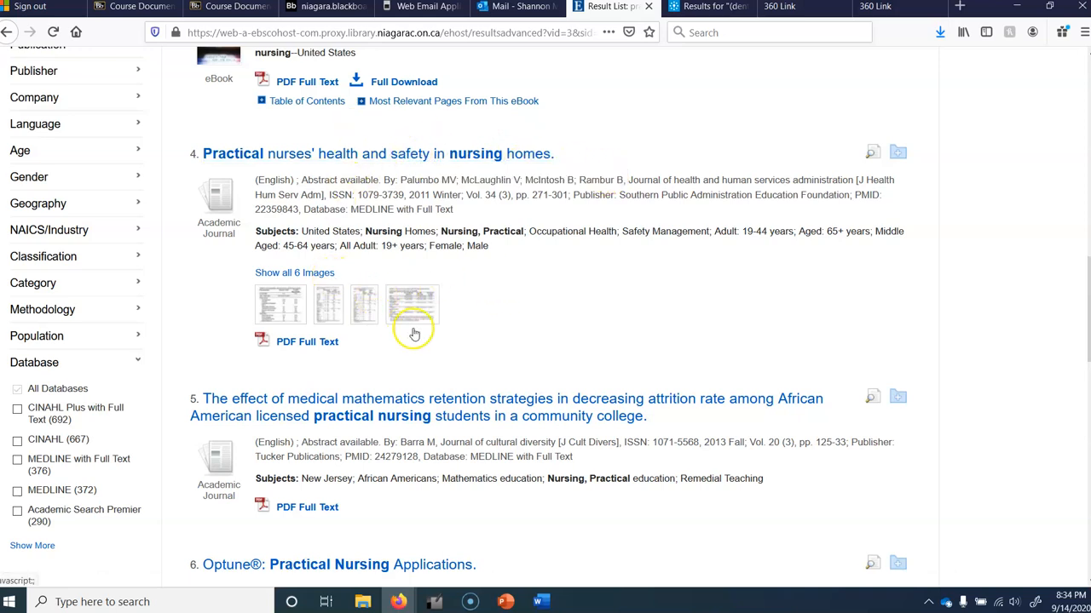
click(317, 347)
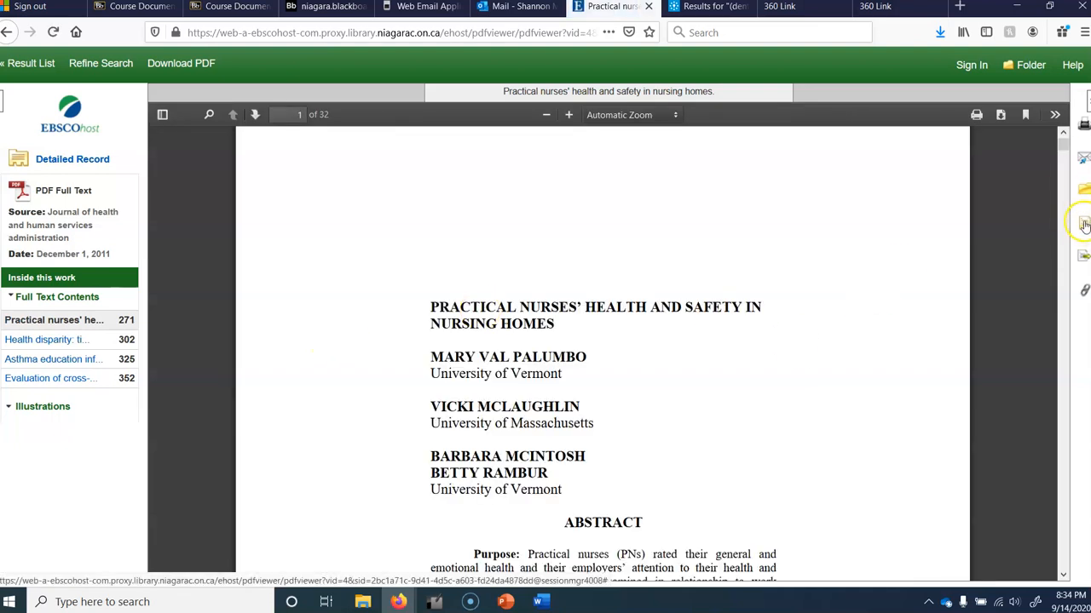
- Show the article's citation formats and copy the complete APA reference
click(1084, 227)
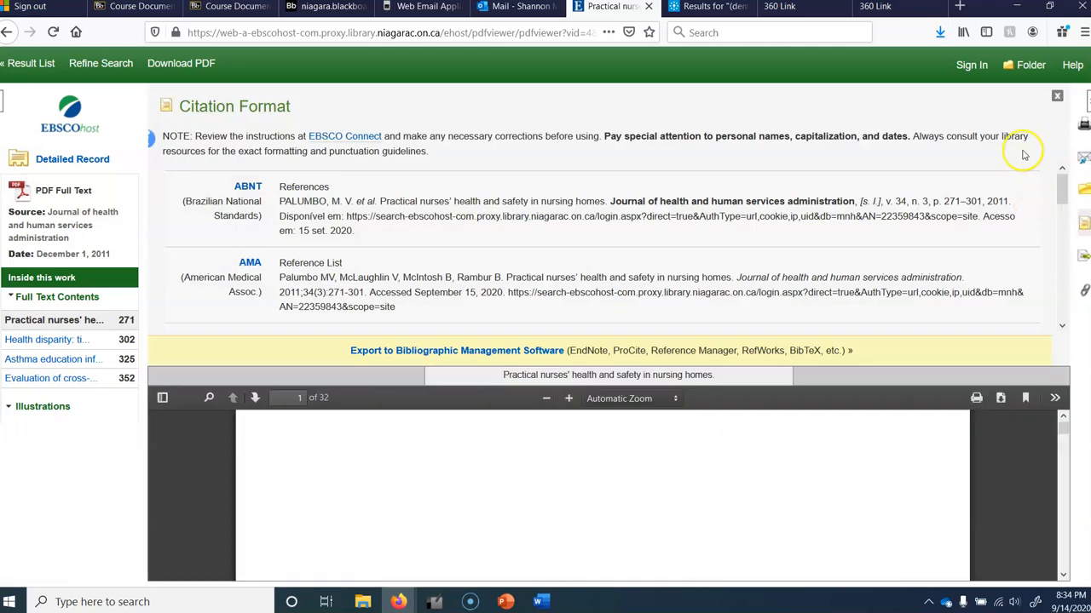
drag(1061, 183, 1067, 213)
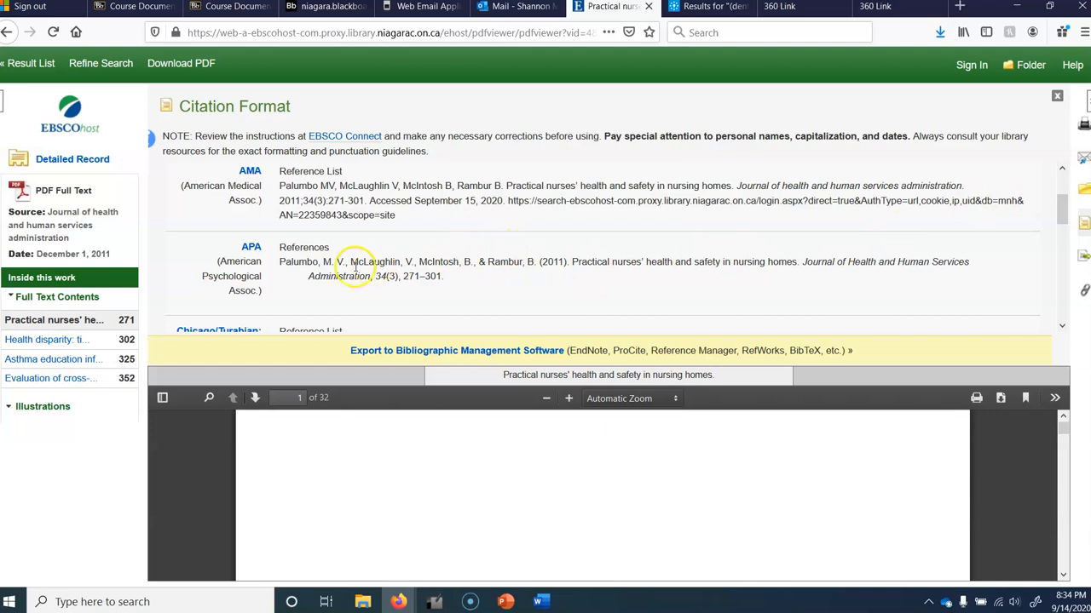
drag(279, 262, 555, 261)
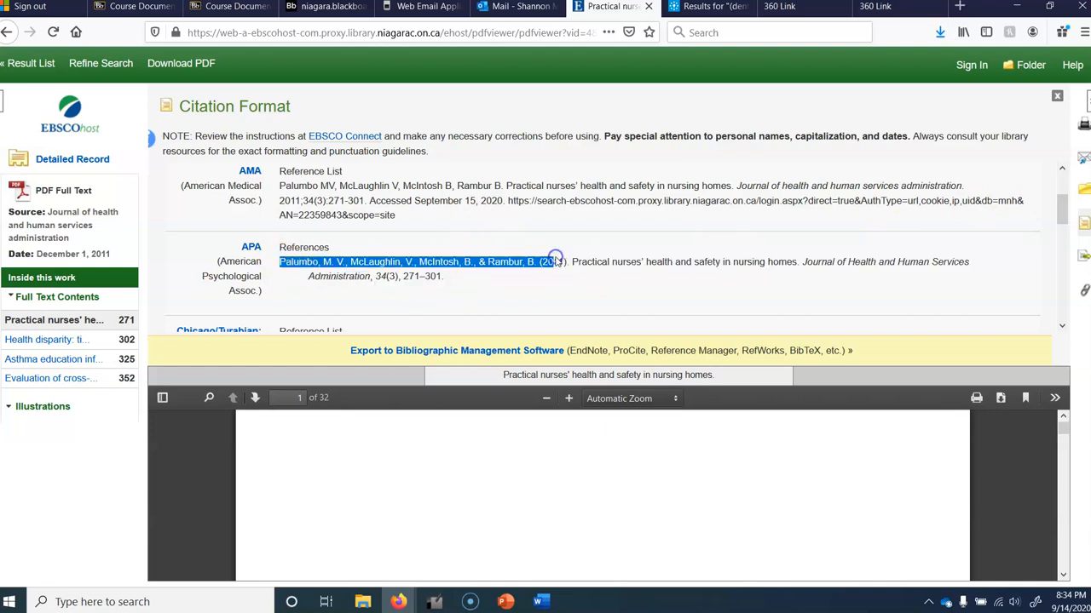
click(278, 281)
drag(279, 261, 501, 278)
key(ctrl+c)
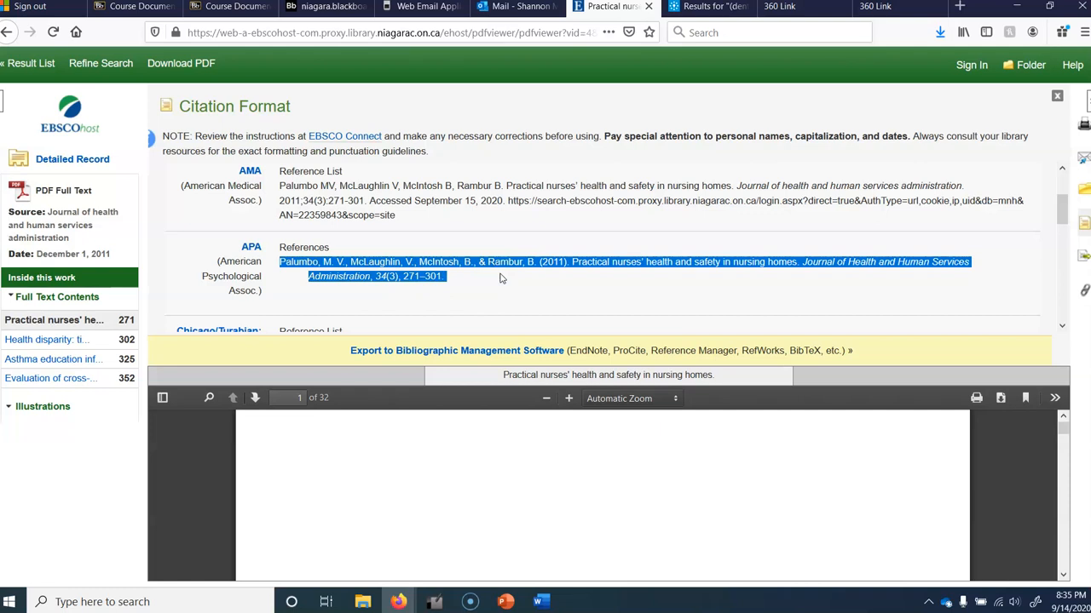
- Switch to the Word paper and delete all References entries below the Waxing for dental students entry
click(542, 602)
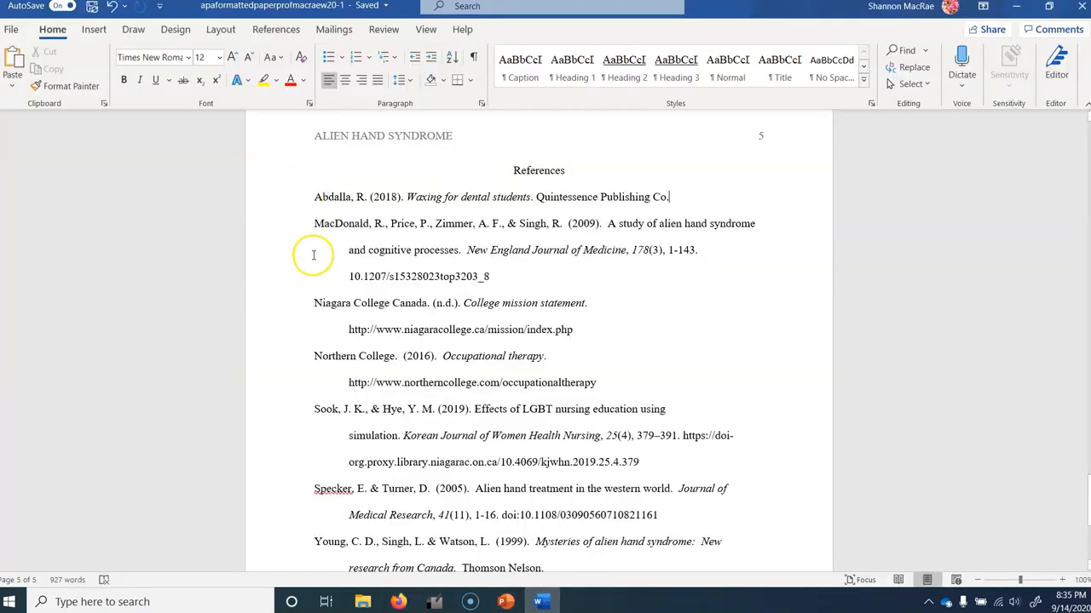
double_click(316, 224)
drag(406, 264, 541, 454)
mouse_move(509, 603)
mouse_down()
mouse_move(536, 477)
mouse_move(501, 602)
mouse_up()
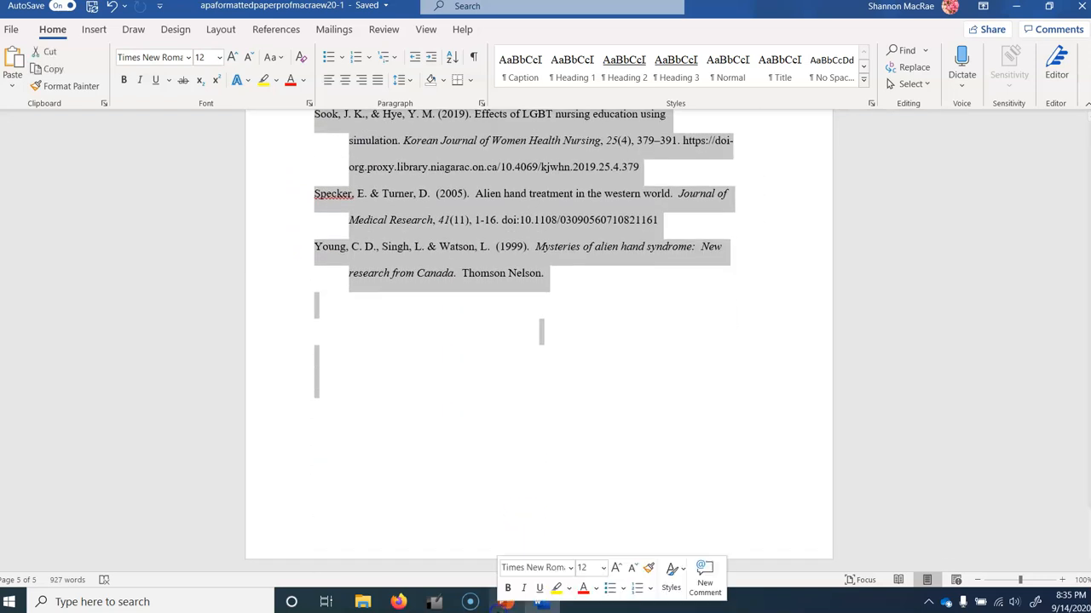
key(Delete)
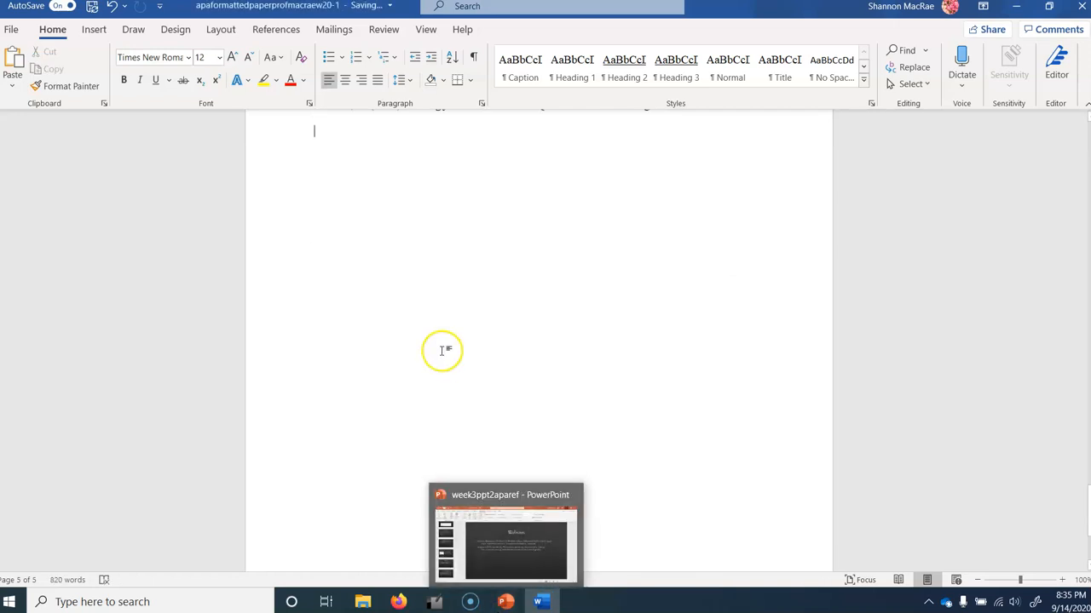
- Paste the copied journal article citation as unformatted text below the Waxing for dental students entry
click(12, 85)
click(35, 153)
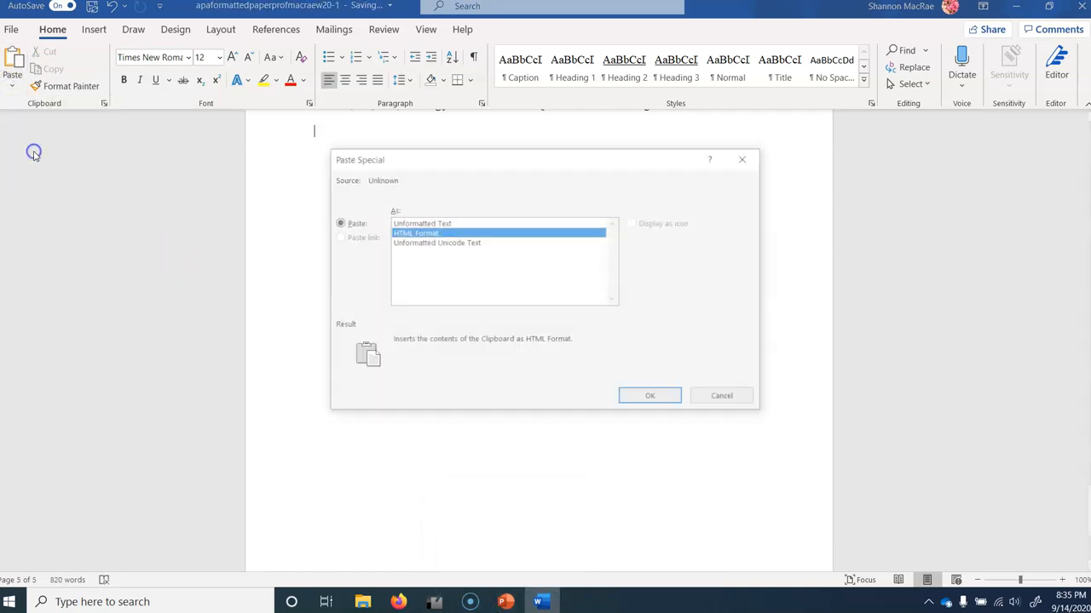
double_click(436, 223)
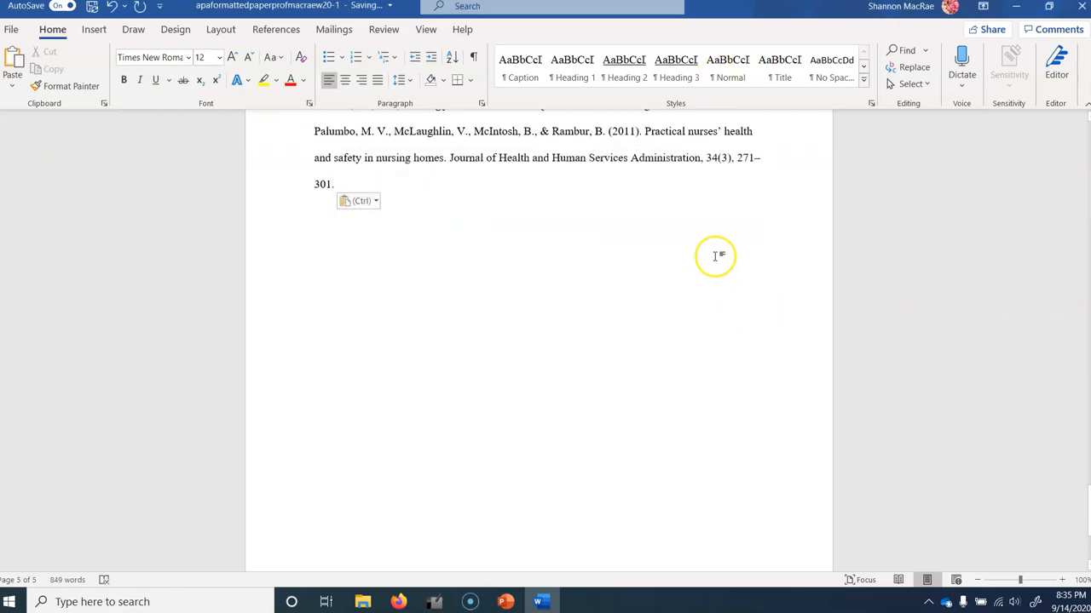
click(460, 197)
scroll(459, 197, up, 5)
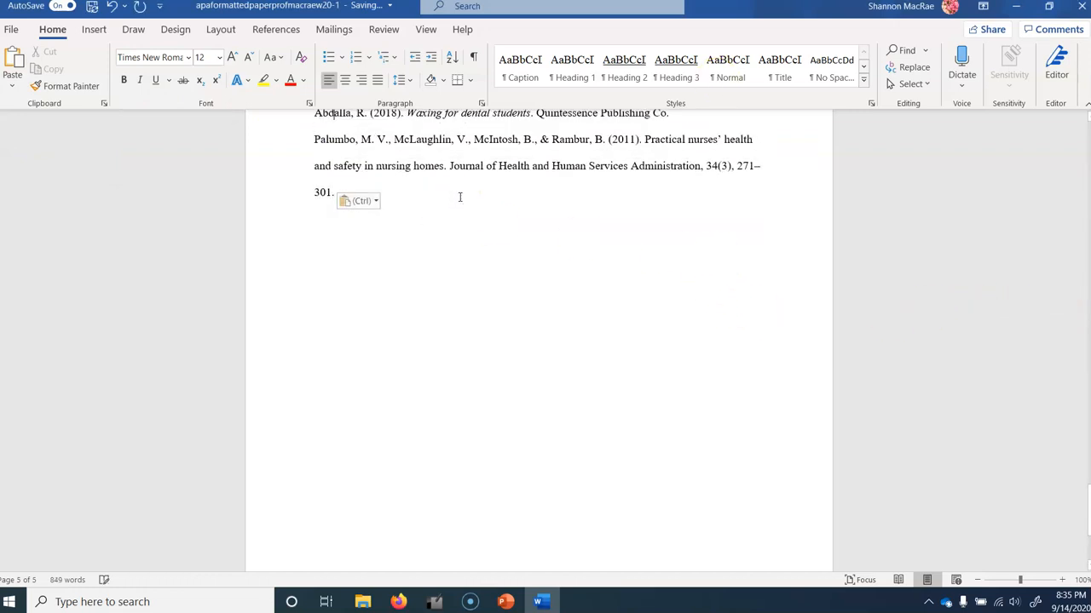
scroll(459, 196, down, 2)
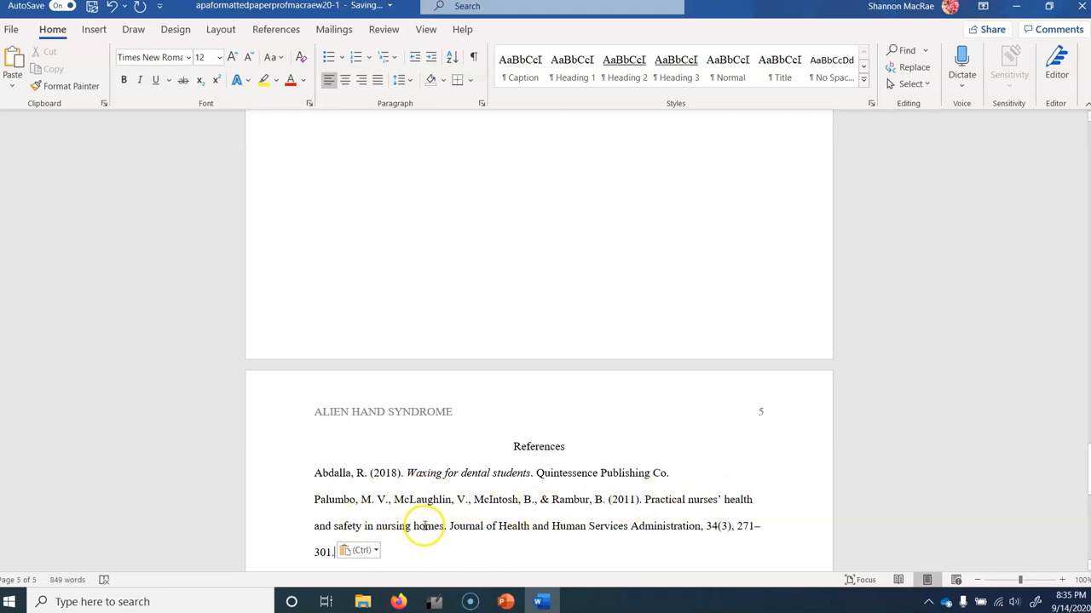
- Italicize the journal title Journal of Health and Human Services Administration and the volume number 34 in the pasted reference
mouse_move(449, 525)
mouse_down()
mouse_move(576, 501)
mouse_move(614, 531)
mouse_move(656, 538)
mouse_up()
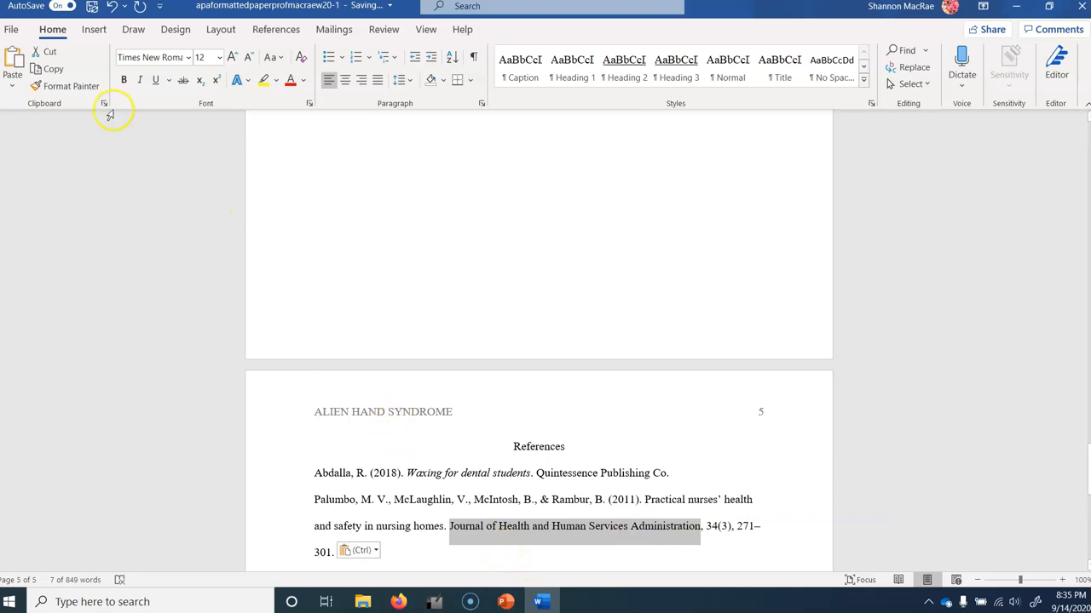
click(141, 79)
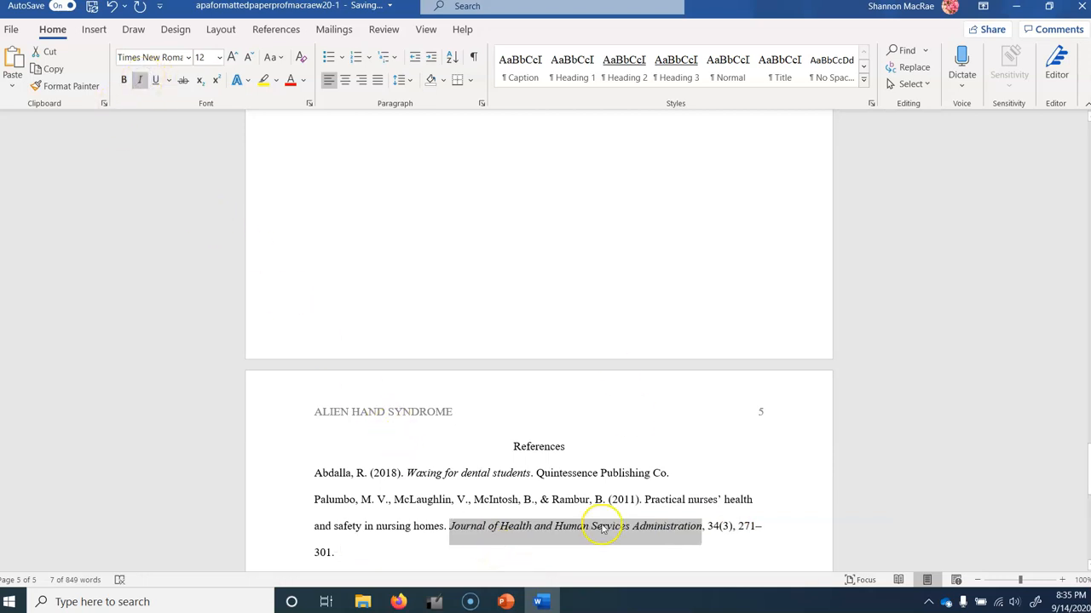
click(712, 527)
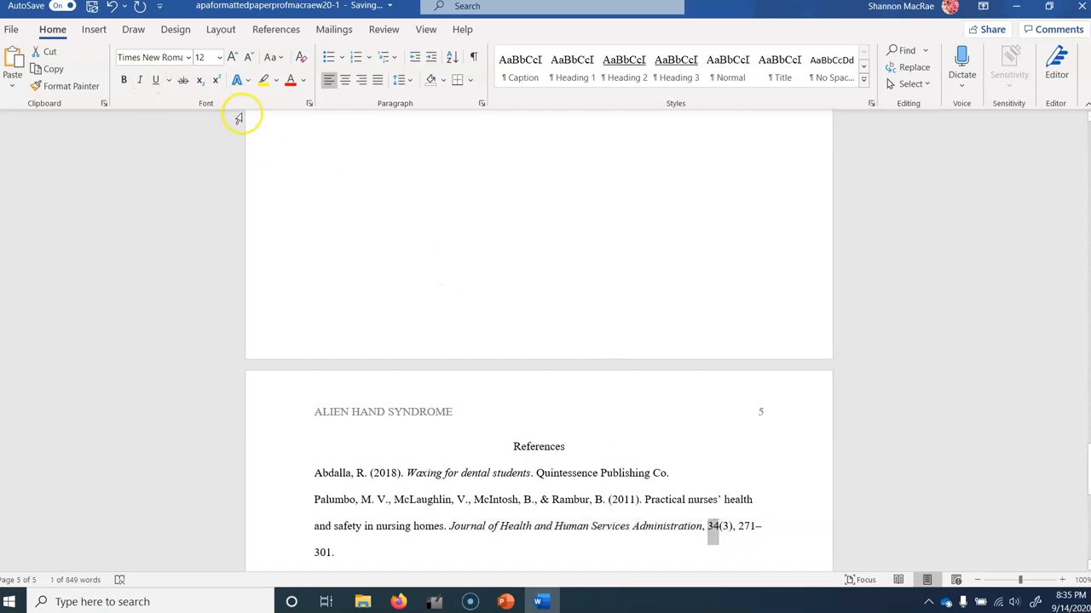
click(140, 83)
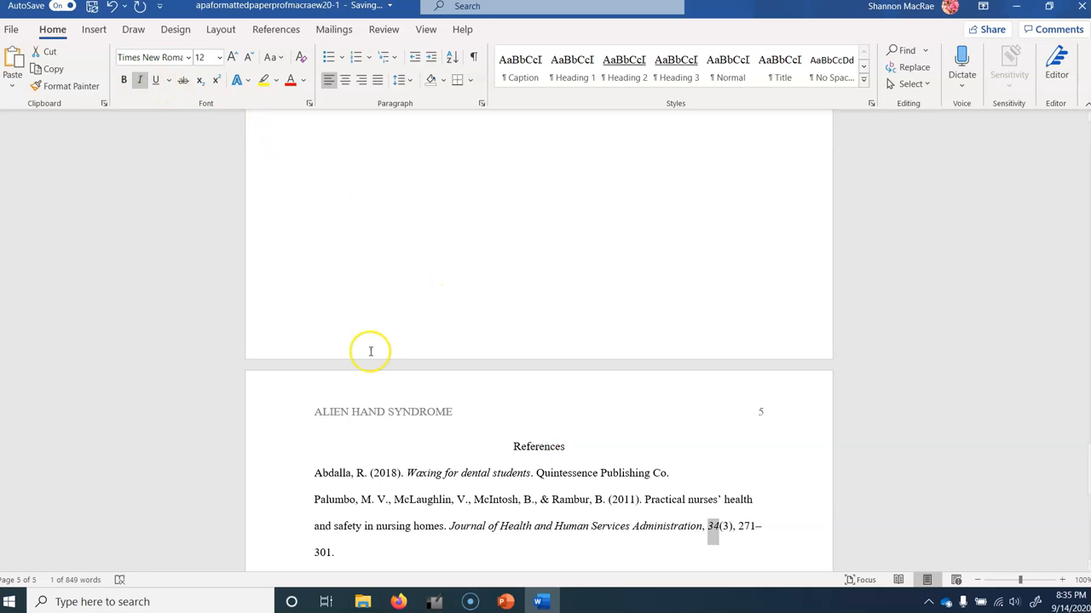
- Indent the second and third lines of the Practical nurses' health and safety reference to form a hanging indent
click(310, 528)
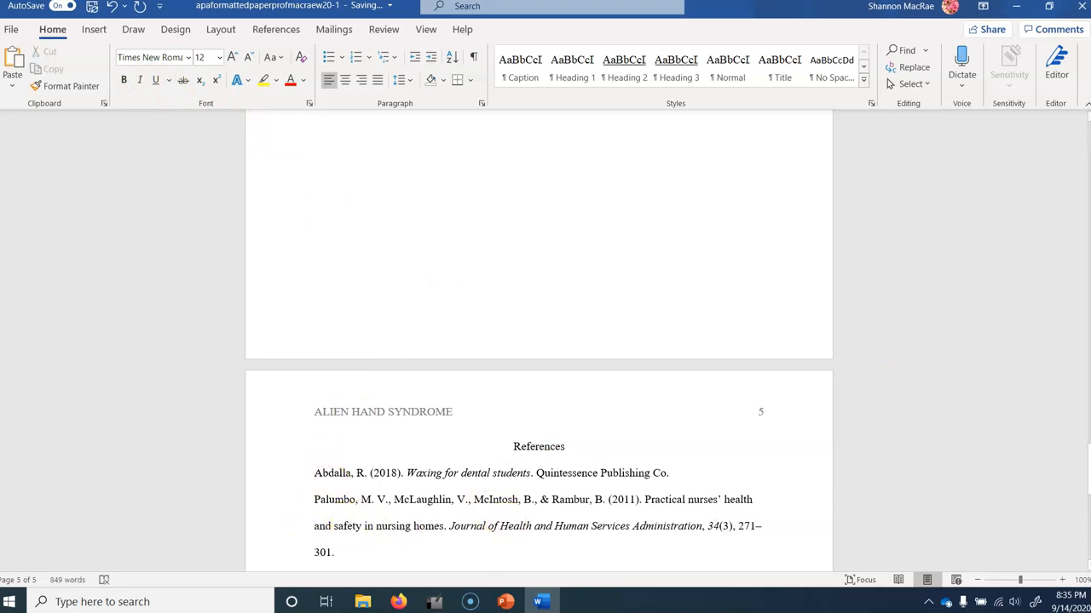
scroll(539, 341, up, 20)
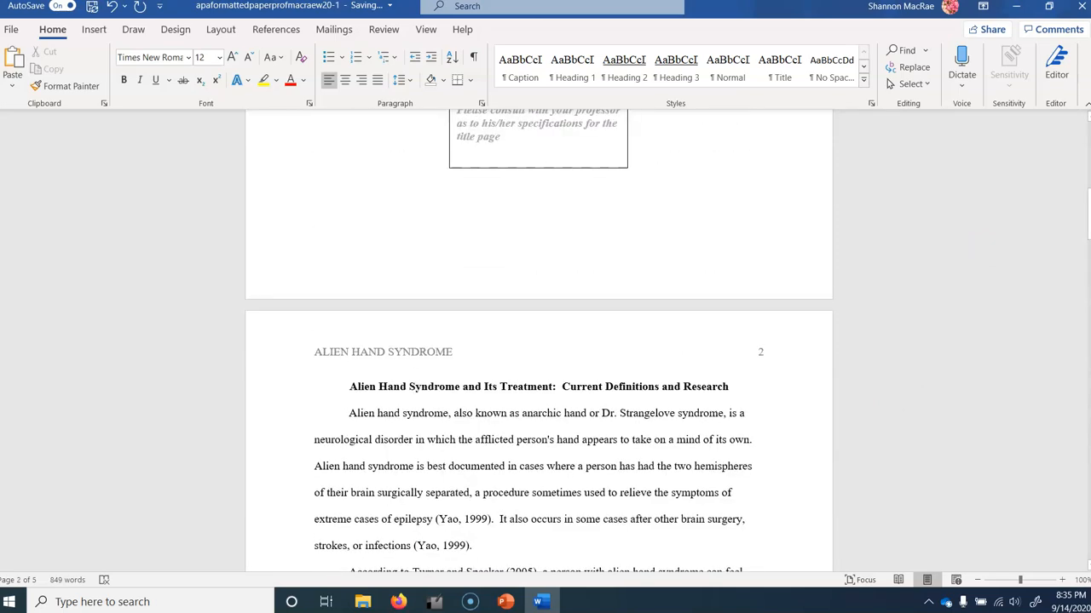
drag(1088, 208, 1087, 499)
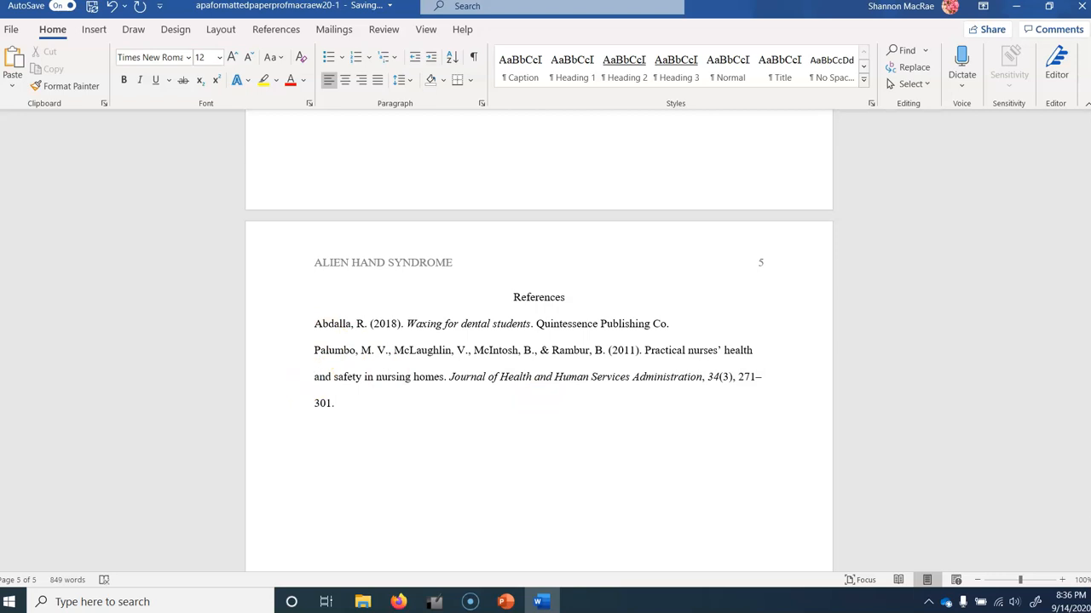
key(Tab)
click(316, 399)
click(315, 405)
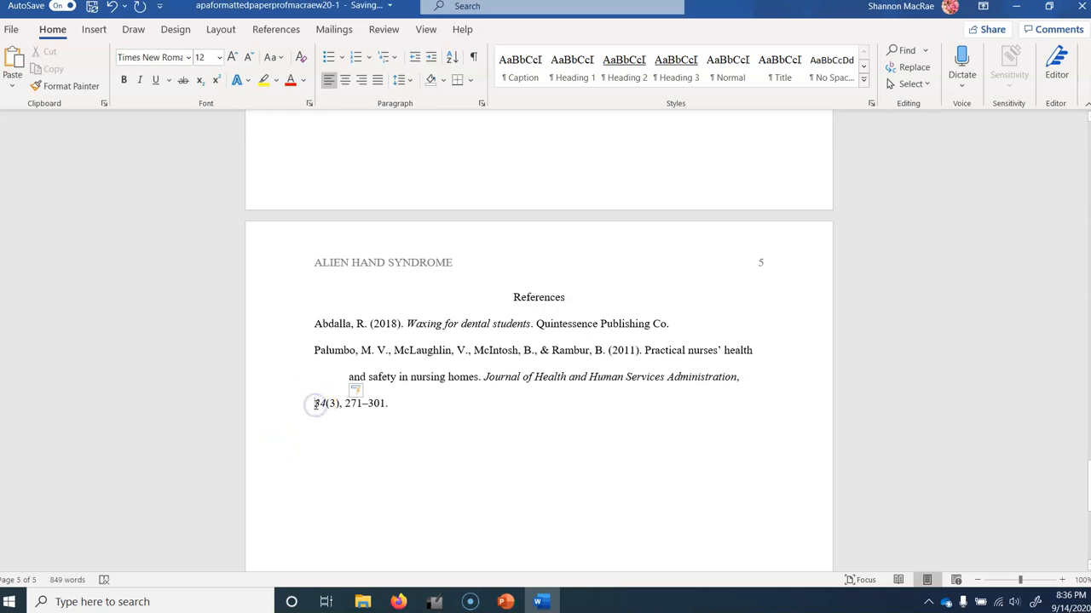
key(Tab)
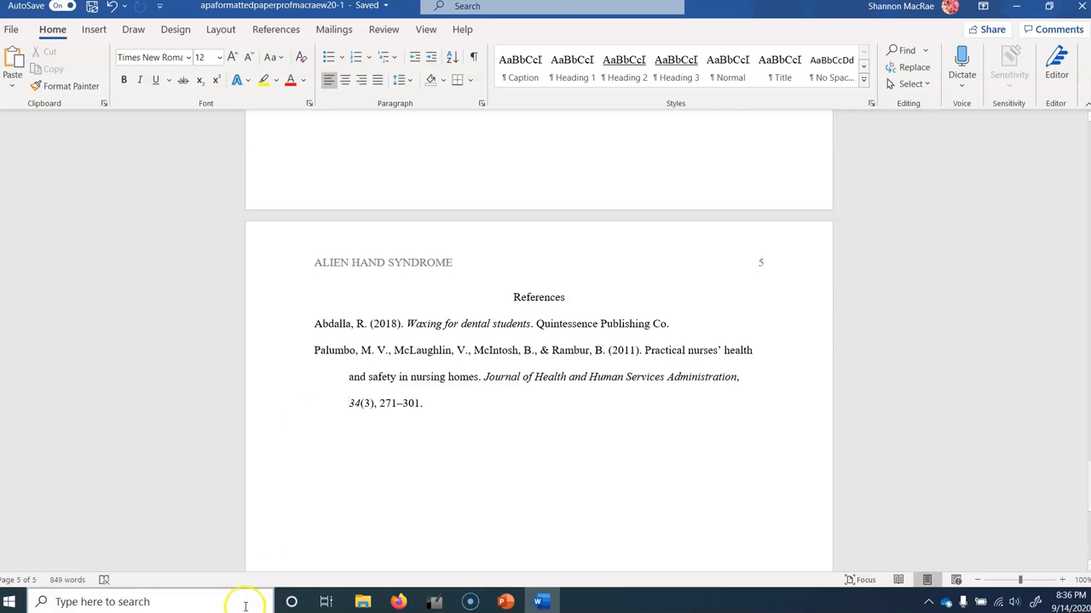
mouse_move(397, 603)
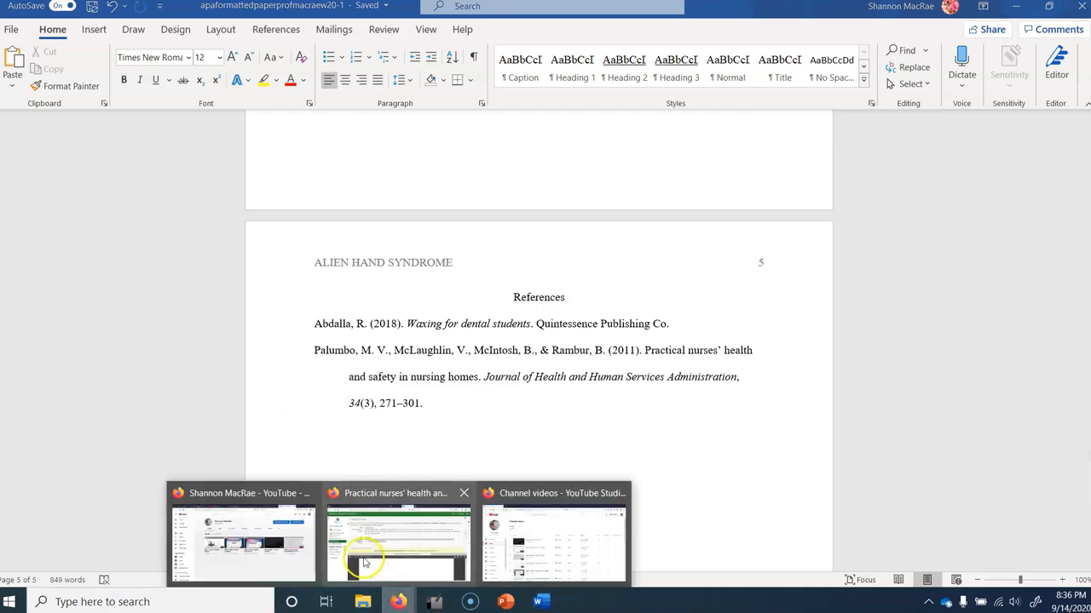
click(366, 505)
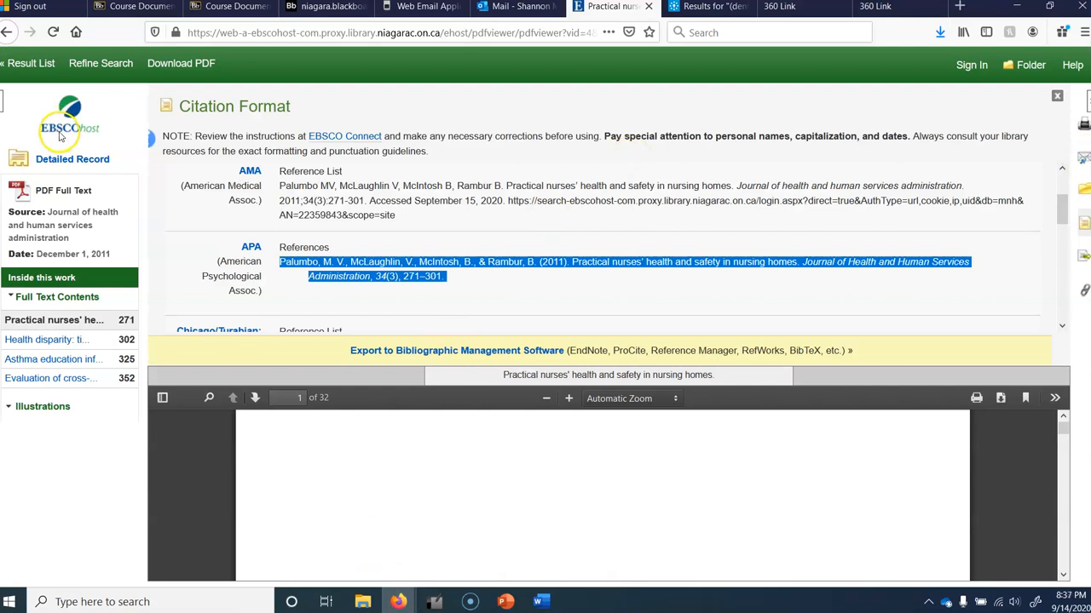
click(242, 31)
text(www.niagaracollege.ca/)
key(End)
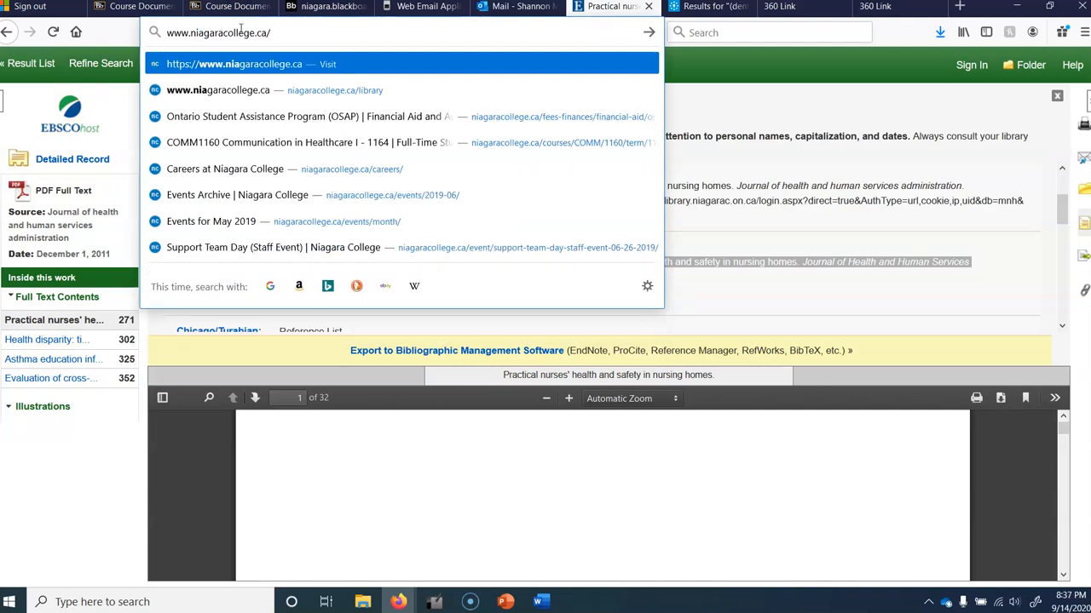
text(library)
key(Return)
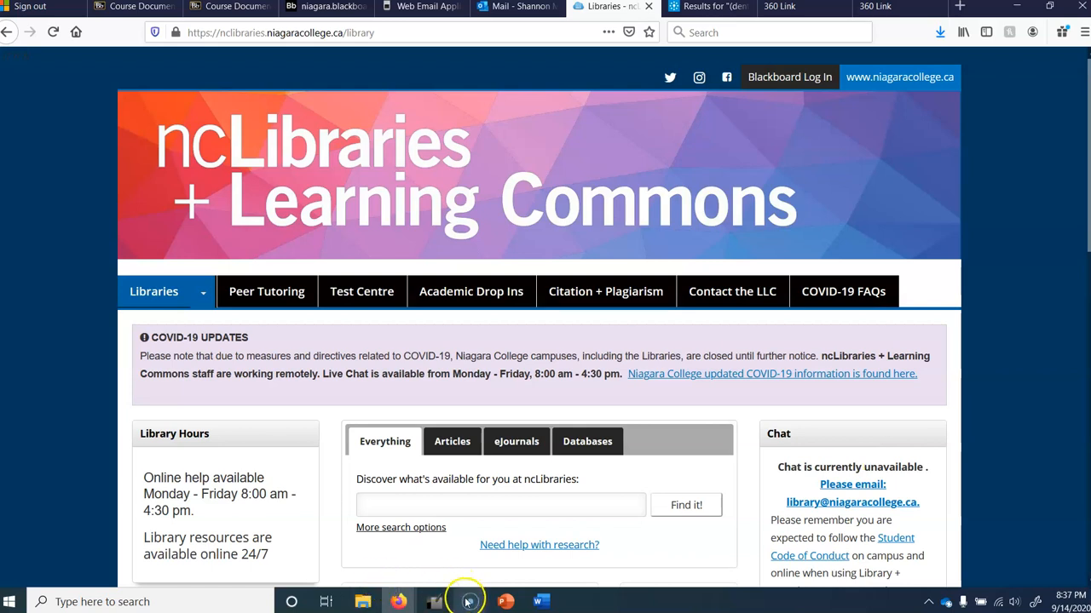
mouse_move(470, 604)
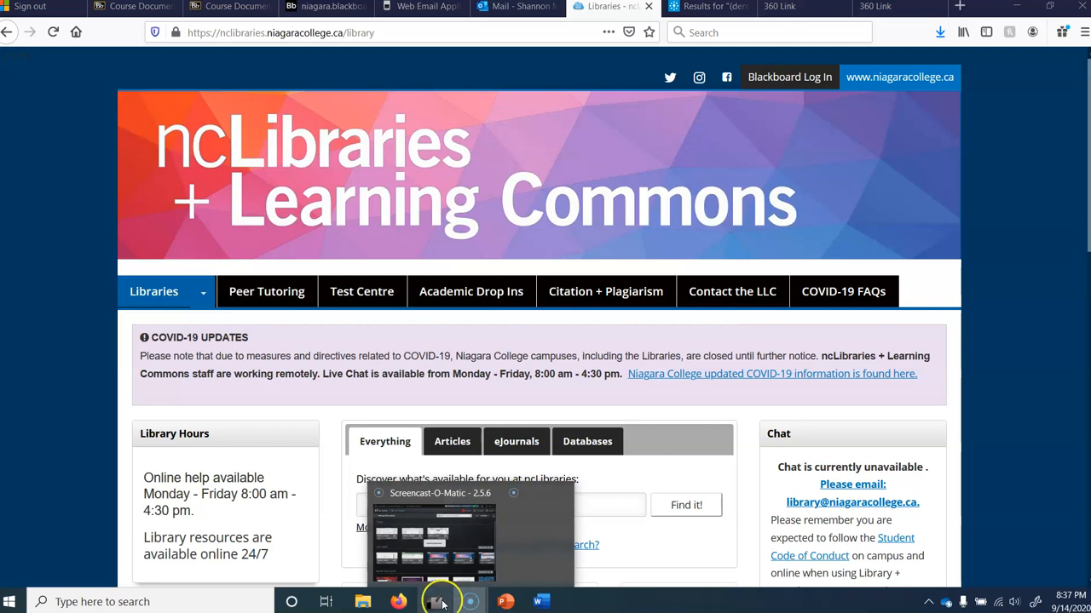
click(412, 515)
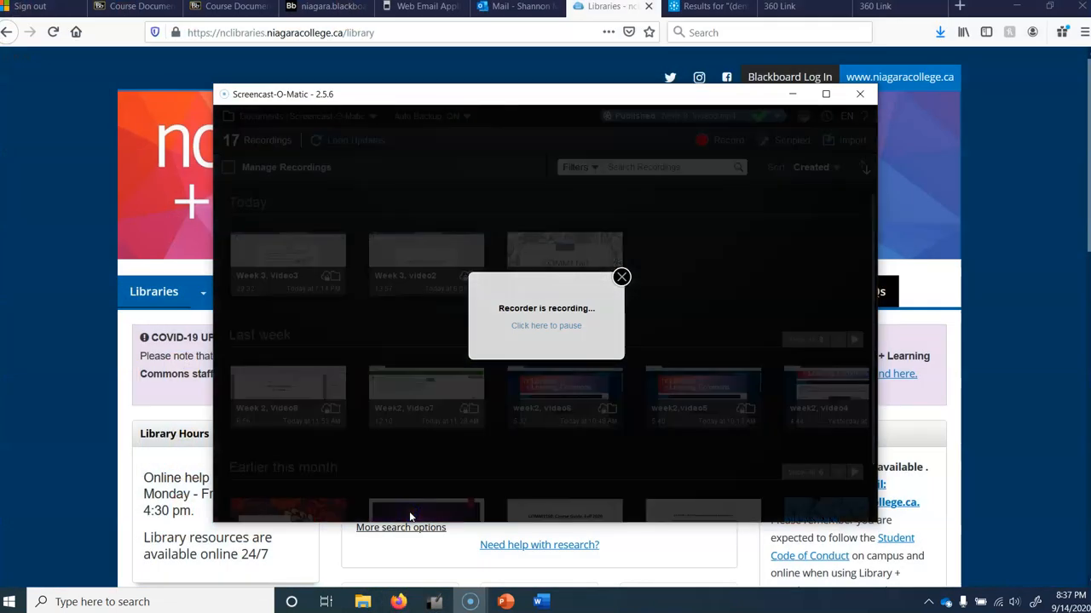